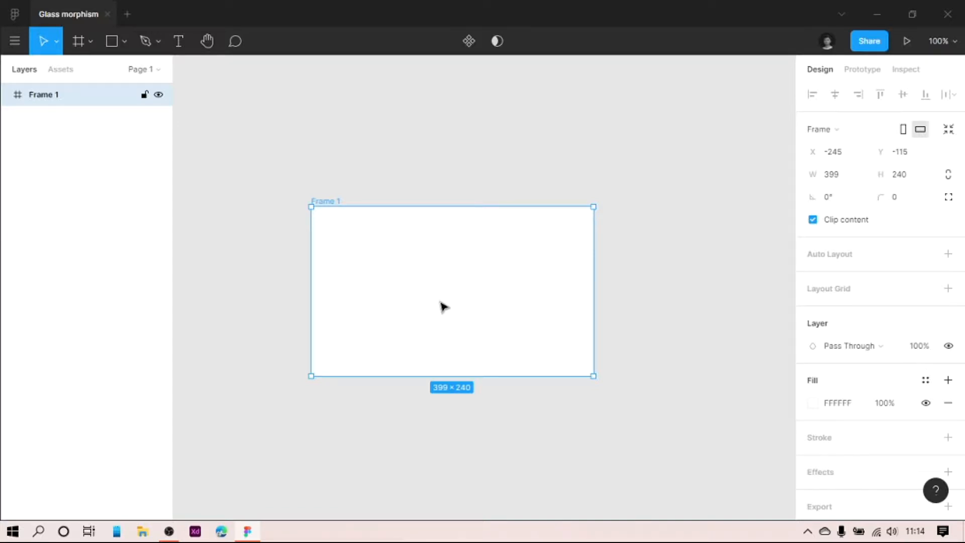
# - Change the frame's fill colour to dark grey 1F1F1F
pyautogui.click(812, 403)
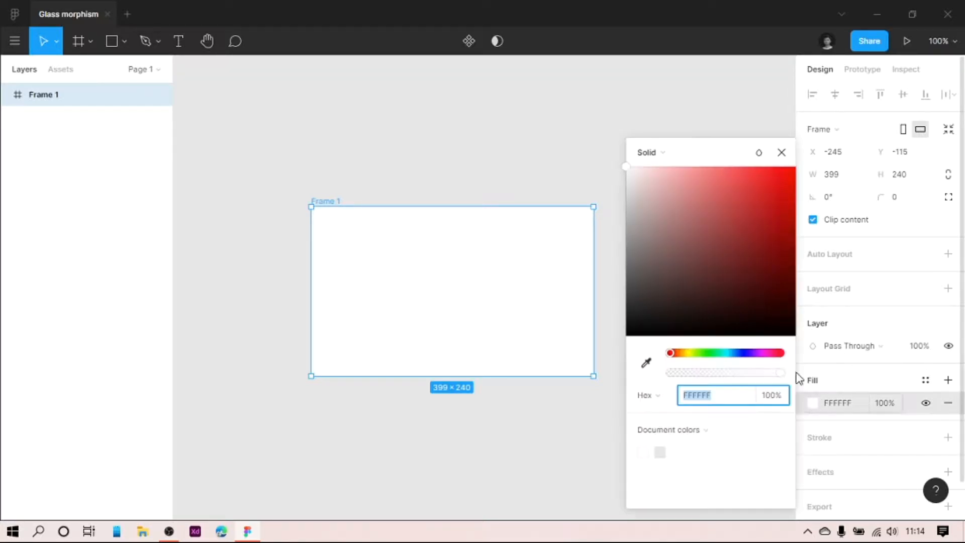
pyautogui.moveTo(644, 294); pyautogui.dragTo(614, 326)
pyautogui.click(688, 395)
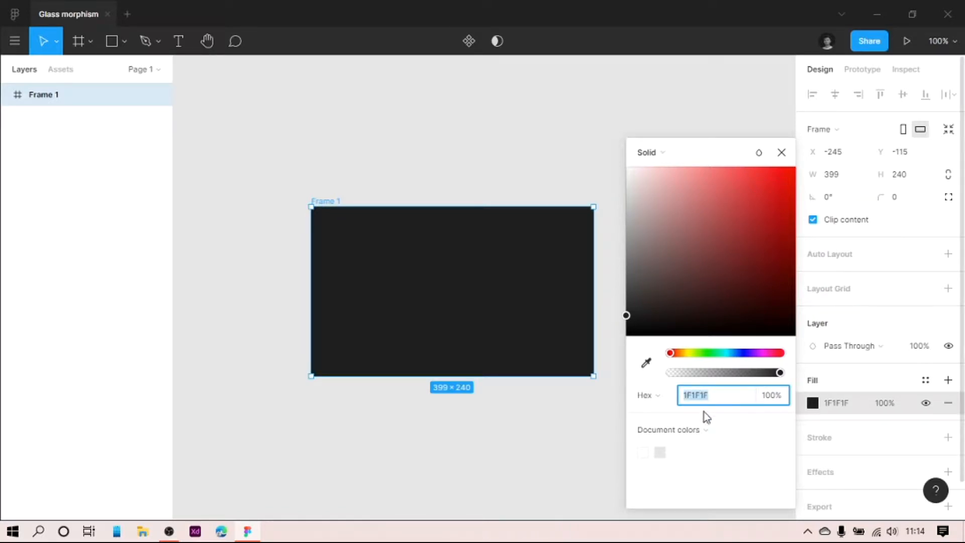
pyautogui.click(283, 417)
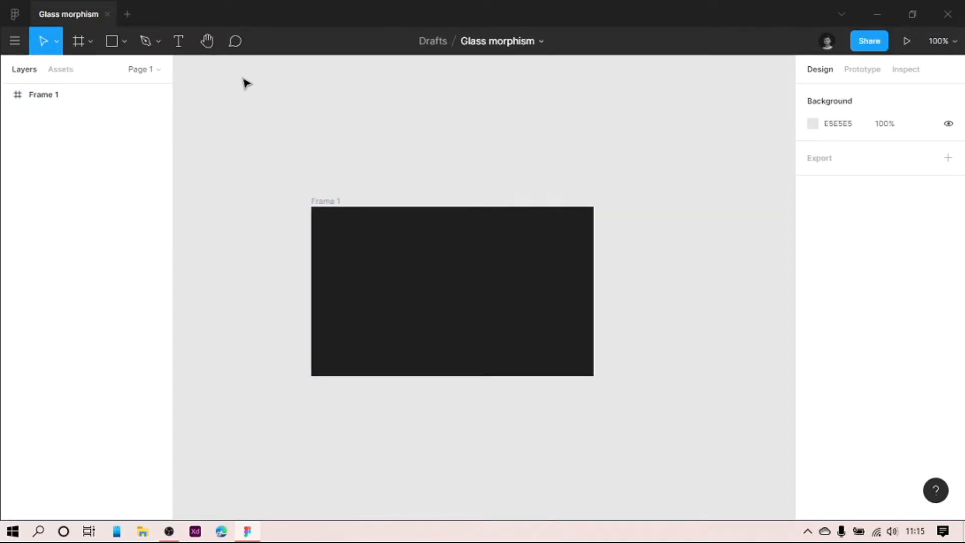
pyautogui.click(360, 250)
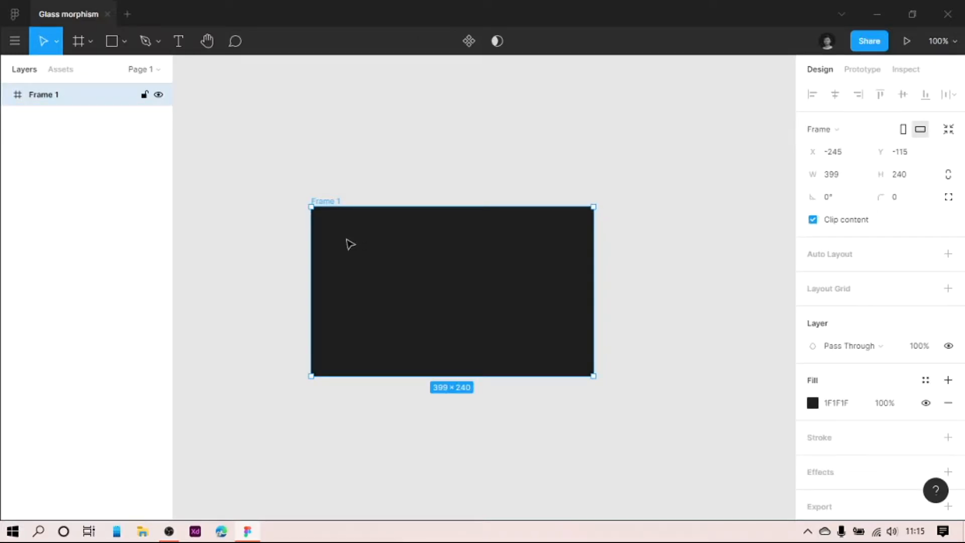
pyautogui.click(285, 179)
# - Draw an 88 × 88 circle near the middle of the dark frame with the Ellipse tool
pyautogui.click(120, 47)
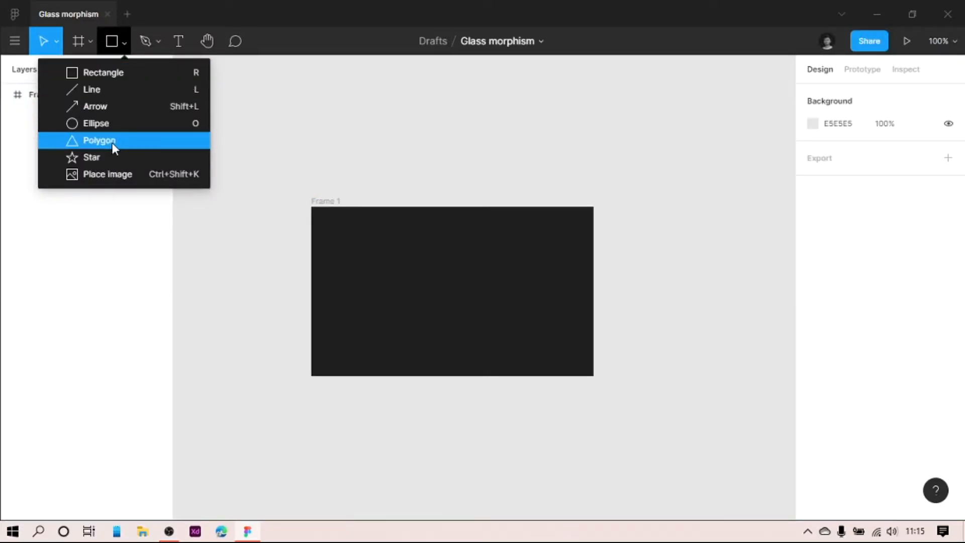
pyautogui.click(116, 124)
pyautogui.moveTo(393, 276); pyautogui.dragTo(442, 312)
# - Open the Webgradients plugin for the circle
pyautogui.rightClick(437, 313)
pyautogui.moveTo(512, 378)
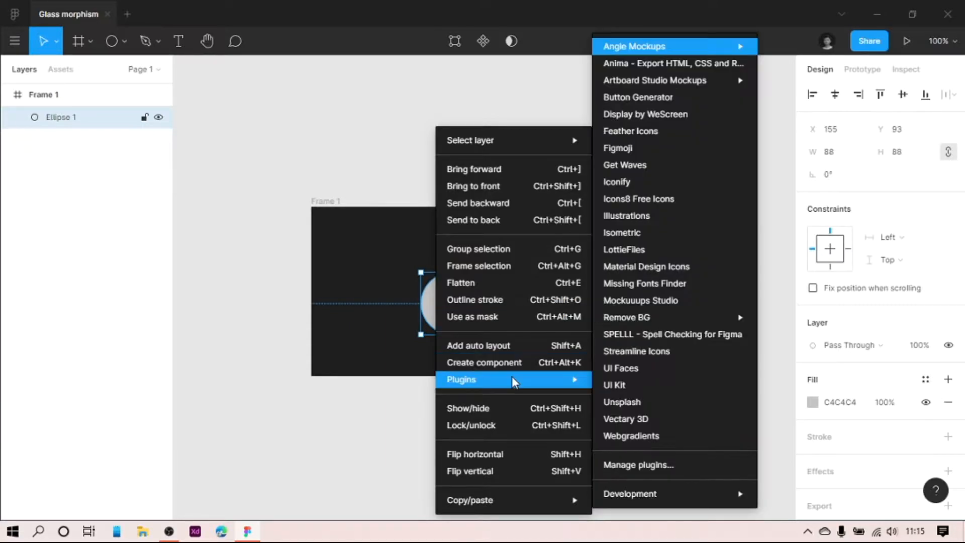
pyautogui.click(666, 438)
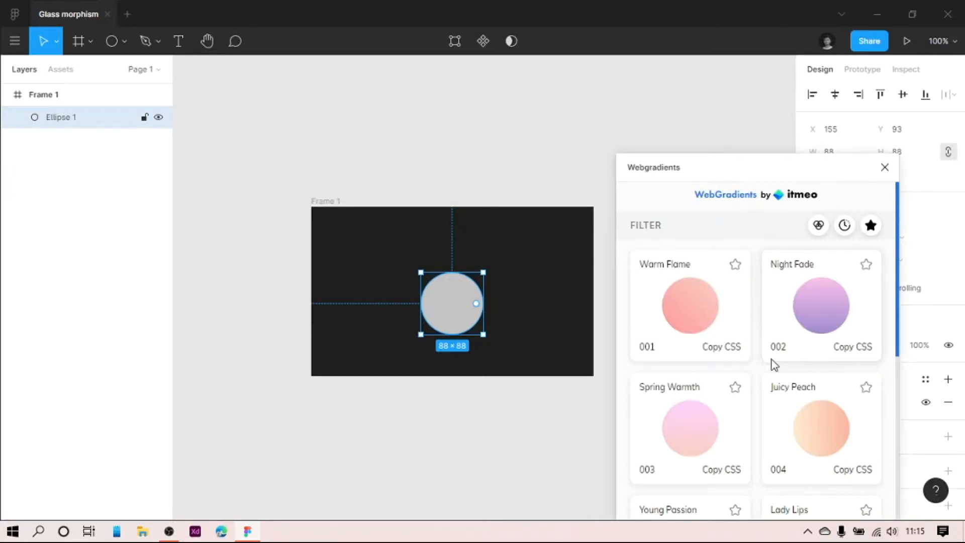
# - Try the Night Fade, Sunny Morning, Malibu Beach and Ripe Malinka gradients on the circle
pyautogui.click(820, 316)
pyautogui.scroll(-4, 780, 402)
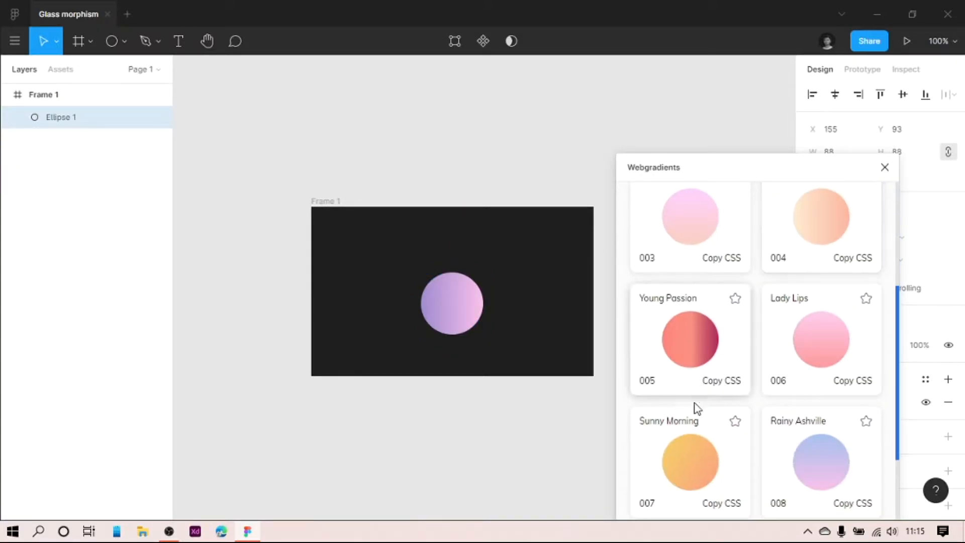
pyautogui.click(680, 473)
pyautogui.scroll(-10, 689, 334)
pyautogui.scroll(-4, 774, 392)
pyautogui.click(688, 316)
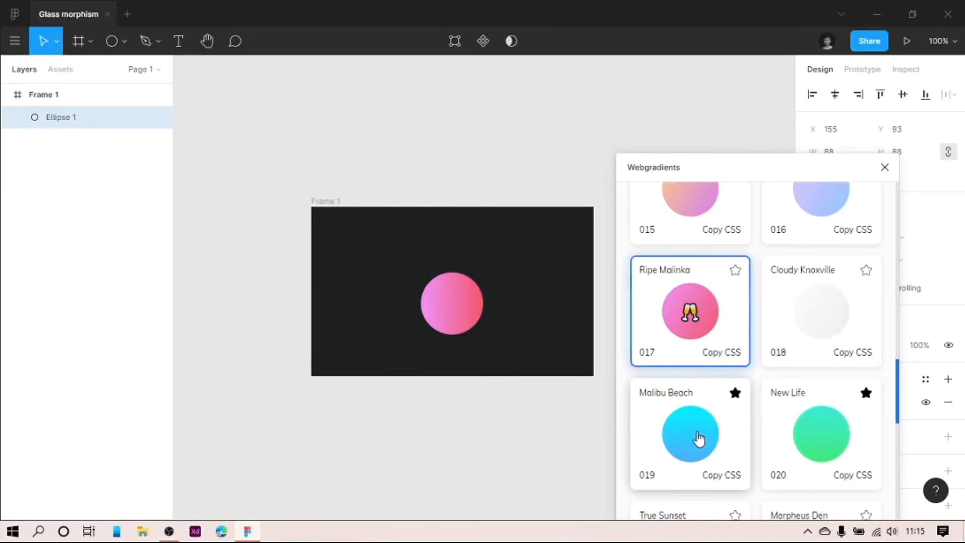
pyautogui.click(699, 438)
pyautogui.scroll(-3, 788, 402)
pyautogui.scroll(3, 780, 371)
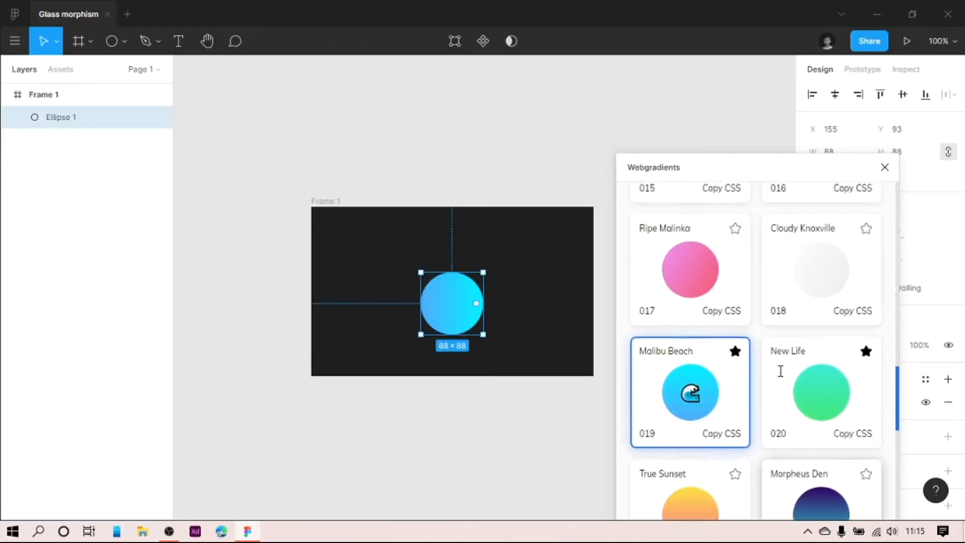
pyautogui.click(700, 320)
pyautogui.scroll(-4, 746, 390)
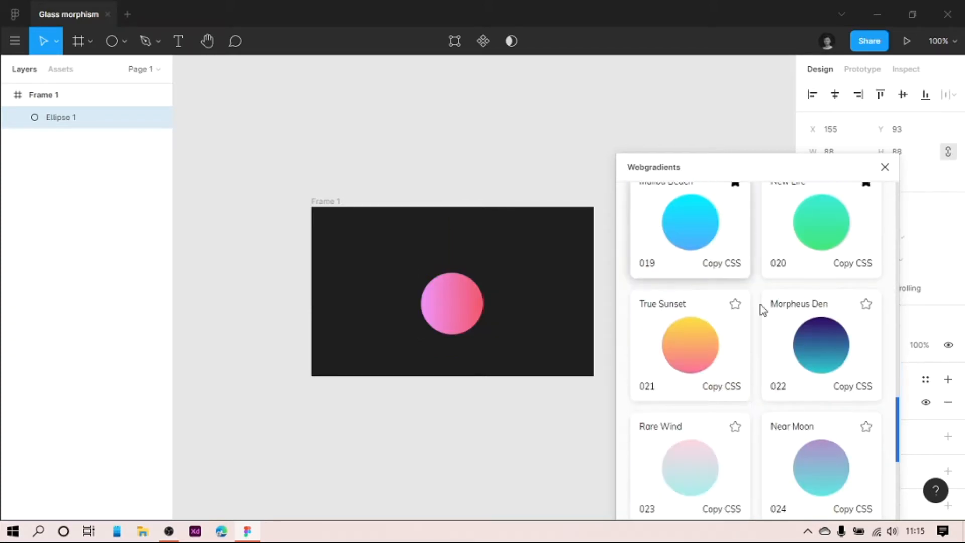
# - Apply the Malibu Beach gradient to the circle and close the gradient plugin
pyautogui.click(683, 248)
pyautogui.click(885, 167)
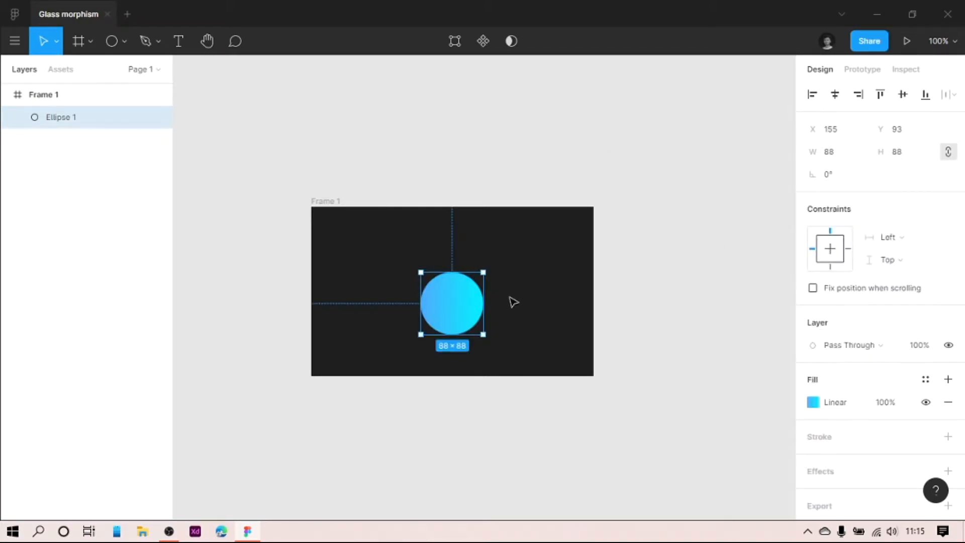
# - Add a Layer blur effect with a blur of 17 to the circle
pyautogui.scroll(-1, 836, 441)
pyautogui.click(830, 436)
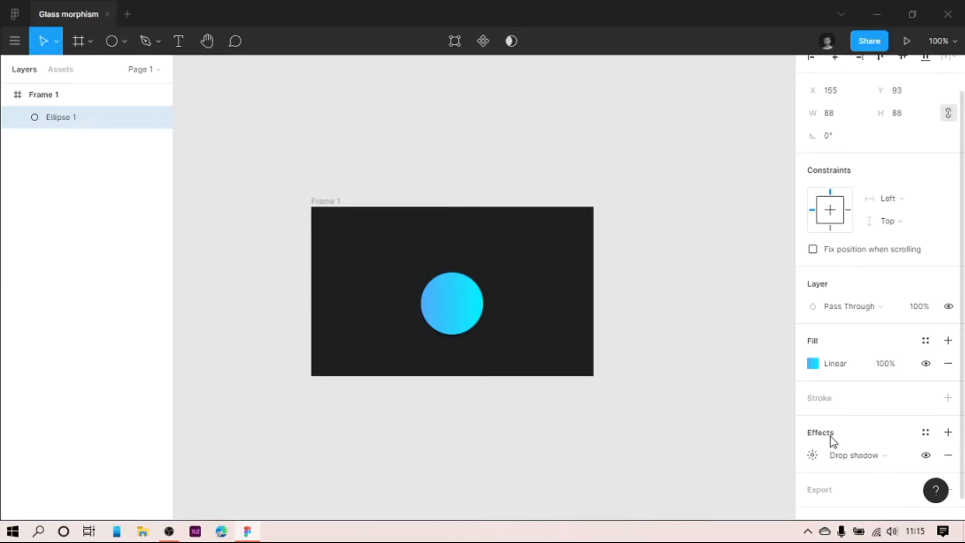
pyautogui.click(863, 456)
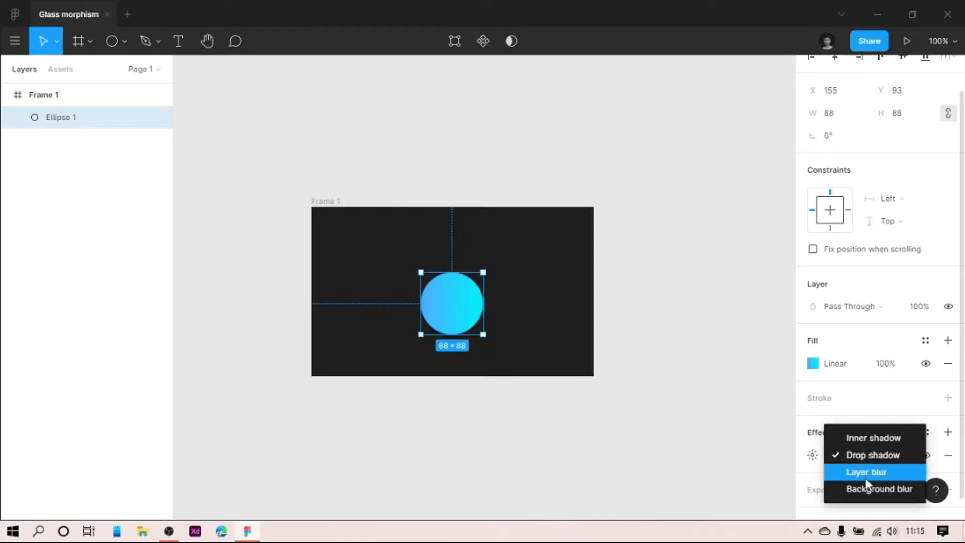
pyautogui.click(867, 472)
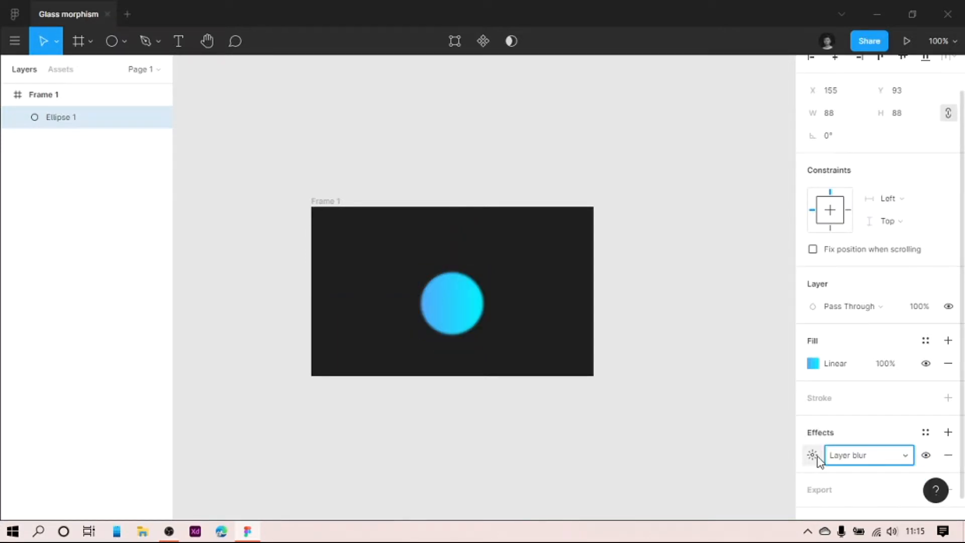
pyautogui.click(813, 455)
pyautogui.moveTo(645, 489); pyautogui.dragTo(957, 415)
pyautogui.moveTo(7, 411); pyautogui.dragTo(838, 431)
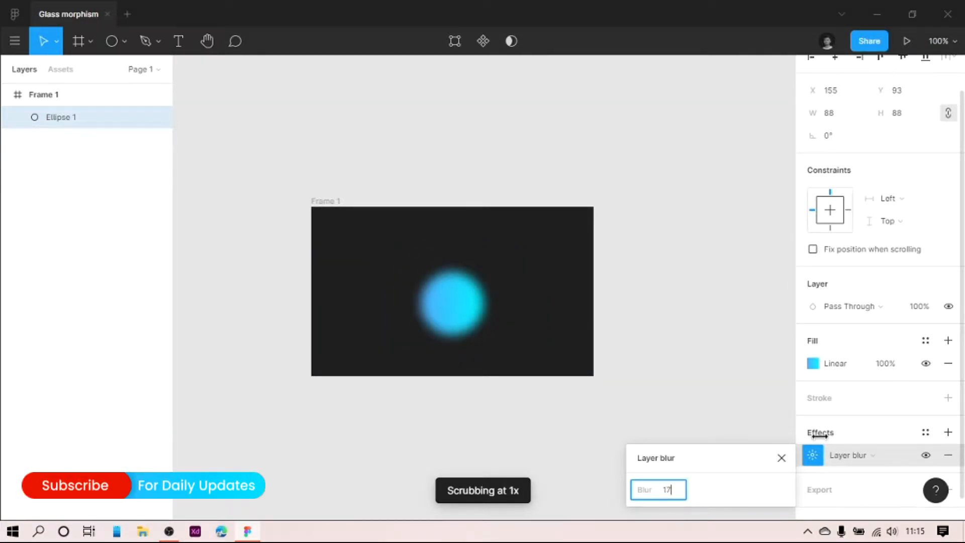
pyautogui.click(660, 301)
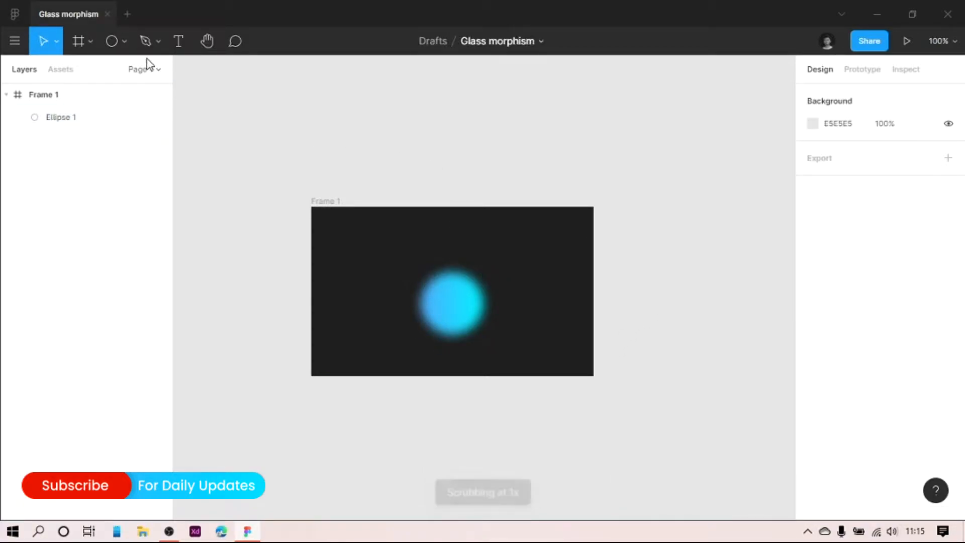
# - Draw a 273 × 138 rectangle over the circle and centre it in the frame at X 63, Y 51
pyautogui.click(90, 42)
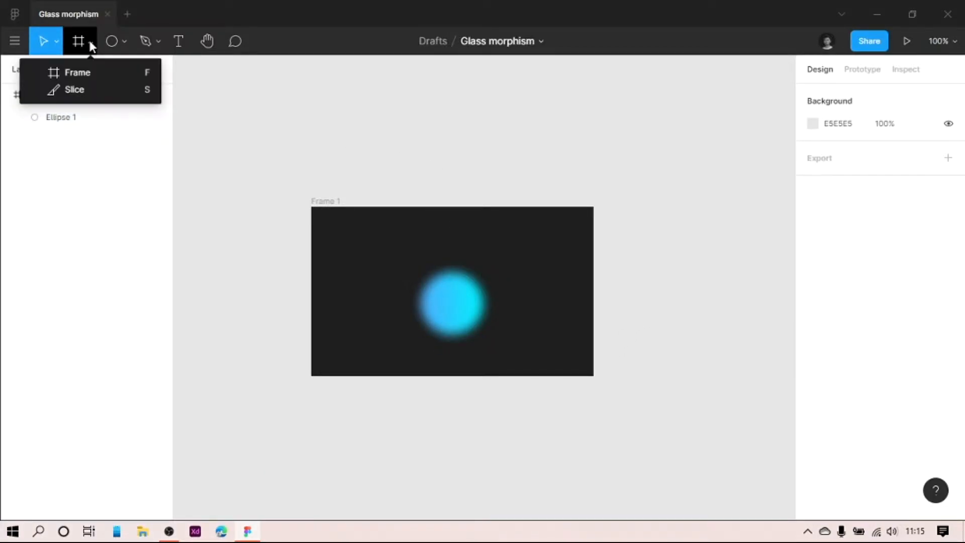
pyautogui.click(89, 41)
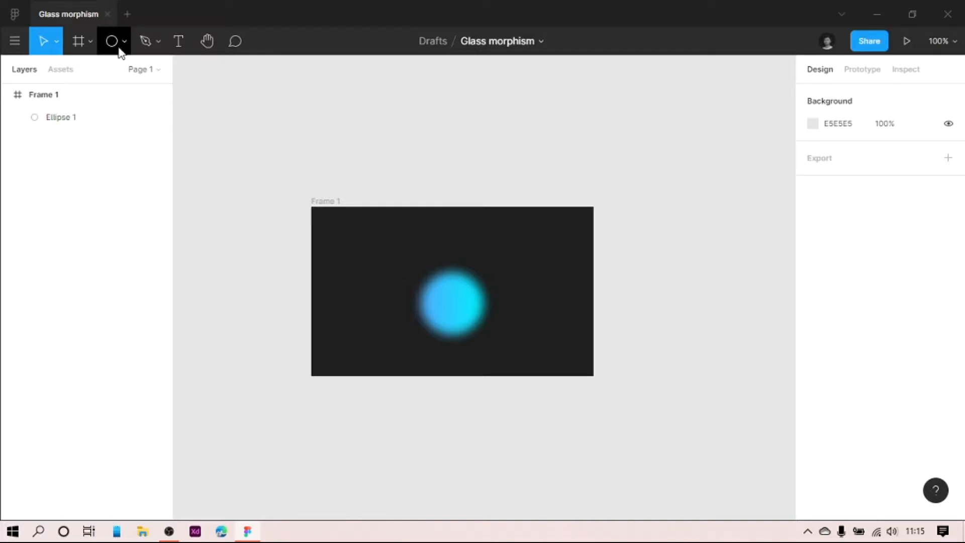
pyautogui.click(123, 43)
pyautogui.click(100, 75)
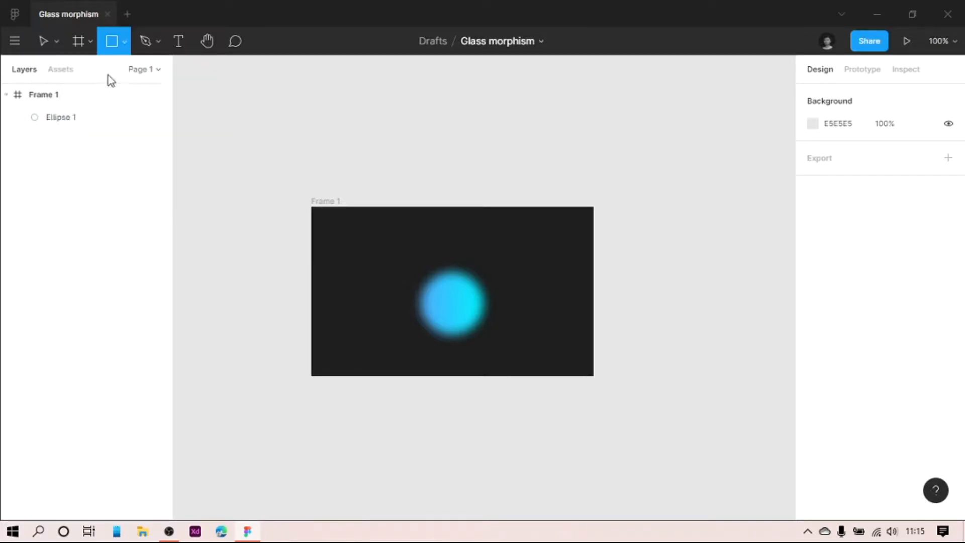
pyautogui.moveTo(344, 246)
pyautogui.mouseDown()
pyautogui.moveTo(538, 313)
pyautogui.moveTo(551, 333)
pyautogui.moveTo(538, 343)
pyautogui.mouseUp()
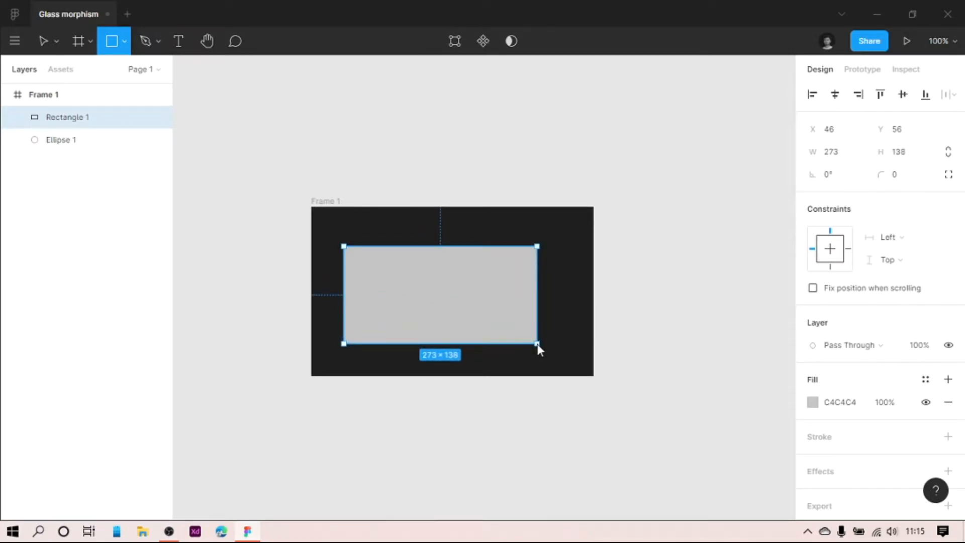
pyautogui.moveTo(422, 319); pyautogui.dragTo(401, 319)
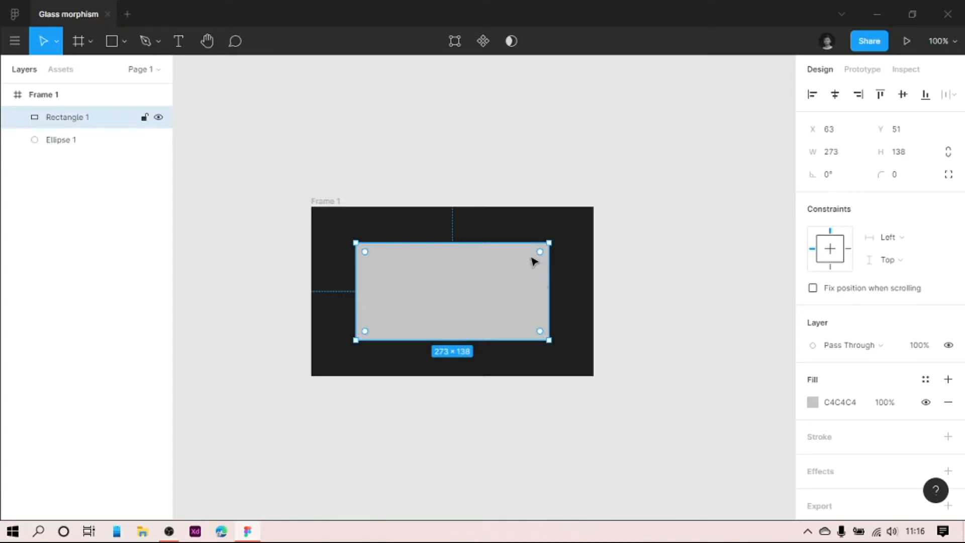
# - Round the rectangle's corners to a radius of 17
pyautogui.moveTo(540, 257)
pyautogui.moveTo(540, 252); pyautogui.dragTo(537, 255)
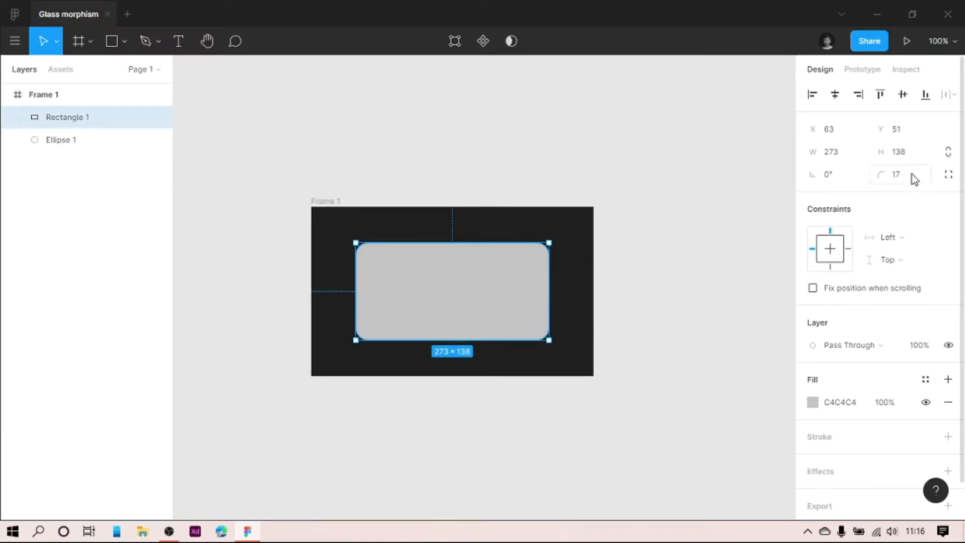
pyautogui.click(485, 173)
pyautogui.click(448, 297)
pyautogui.click(534, 146)
# - Change the rectangle's fill to a Linear gradient running diagonally from its upper-left corner to its lower-right corner
pyautogui.click(468, 297)
pyautogui.scroll(-2, 885, 405)
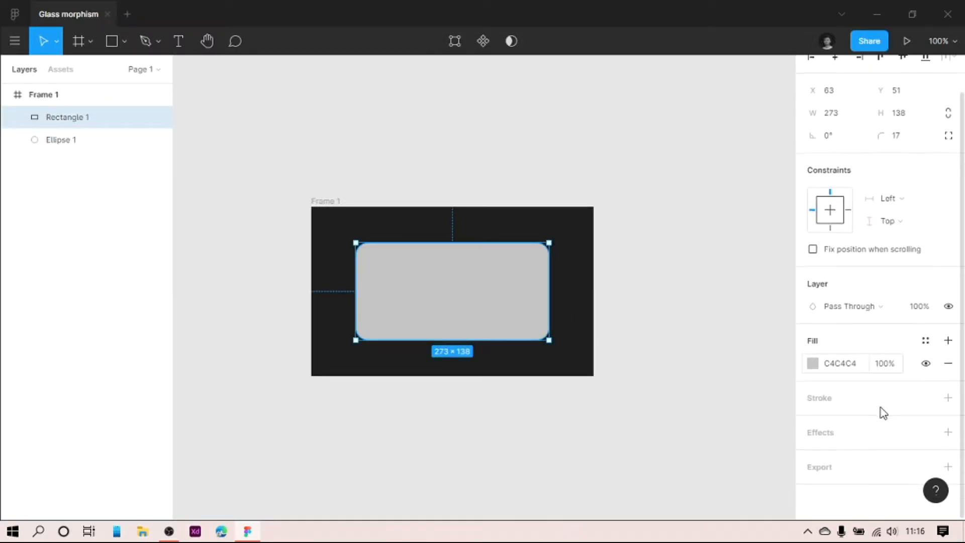
pyautogui.click(813, 363)
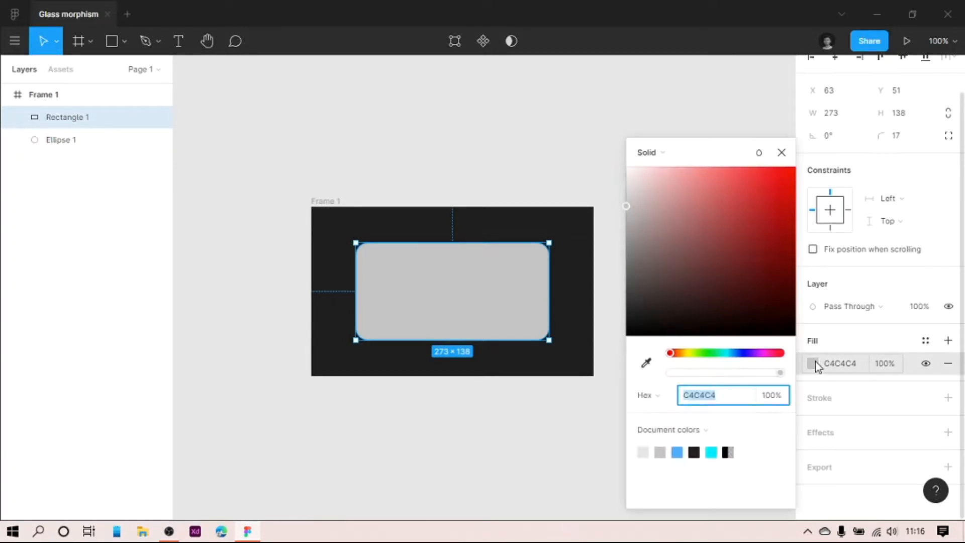
pyautogui.click(674, 154)
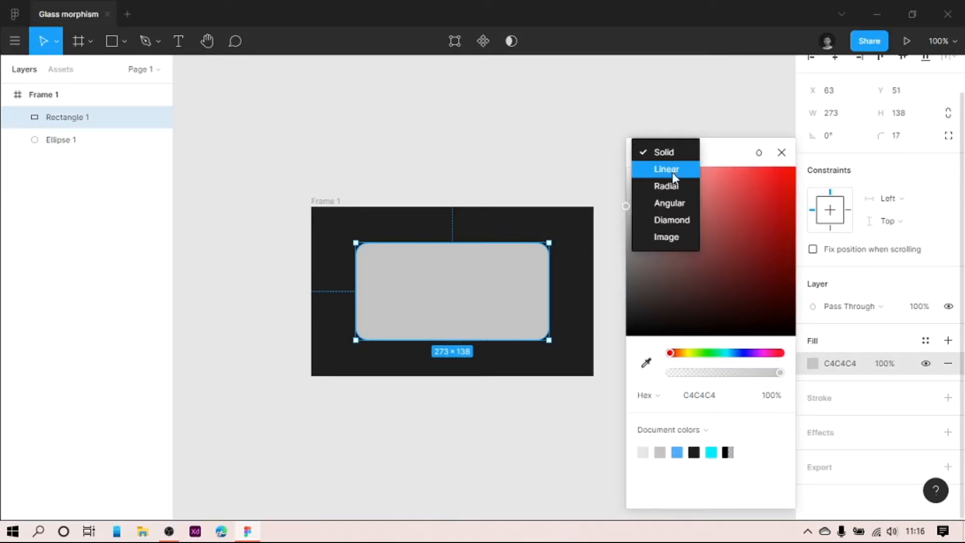
pyautogui.click(671, 170)
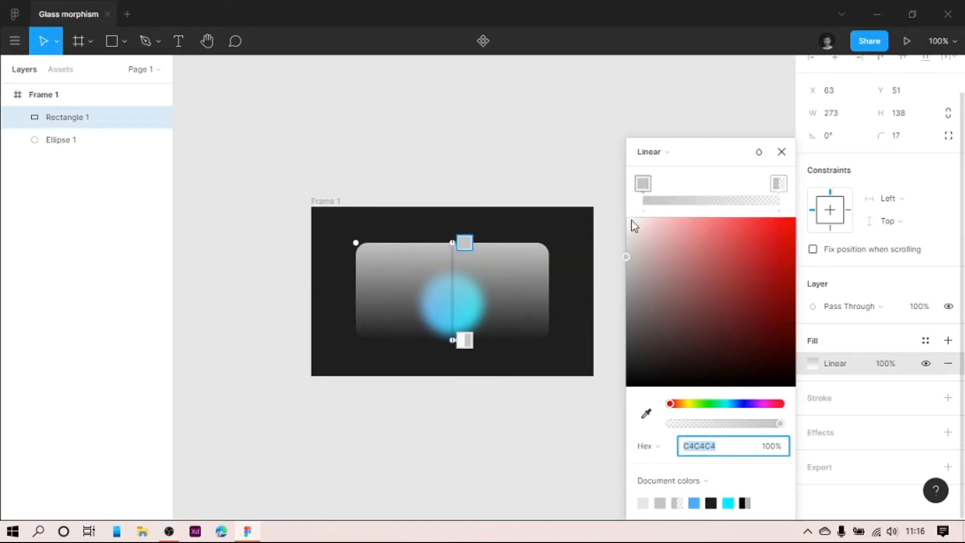
pyautogui.moveTo(451, 241); pyautogui.dragTo(375, 257)
pyautogui.moveTo(455, 342); pyautogui.dragTo(543, 346)
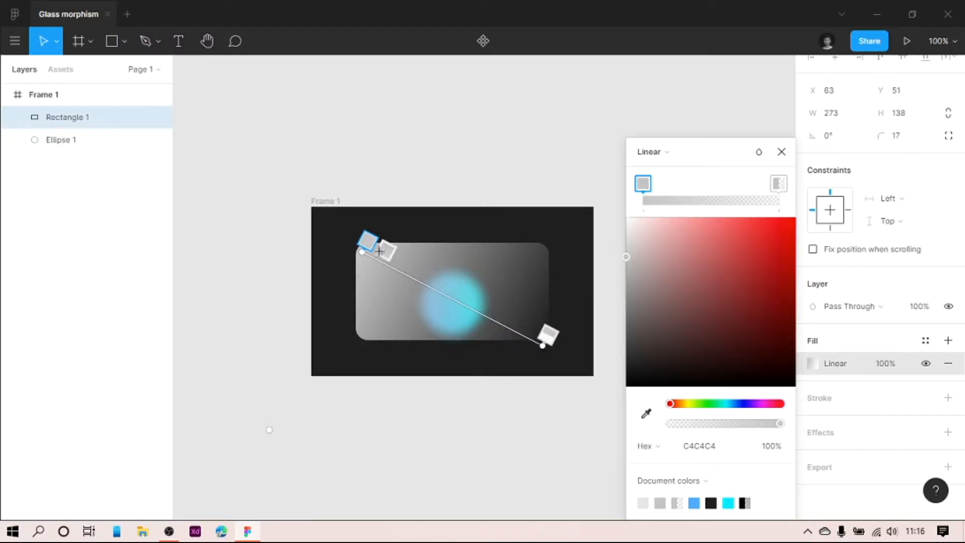
# - Set the gradient's start stop to 9D9D9D at 24% opacity, and darken the end stop with about 8% opacity
pyautogui.moveTo(744, 421); pyautogui.dragTo(683, 425)
pyautogui.click(773, 186)
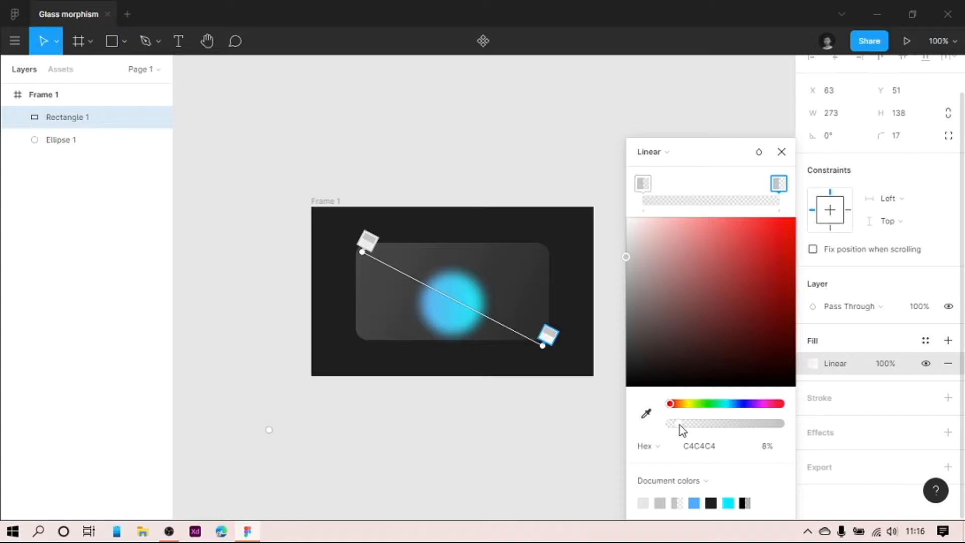
pyautogui.click(370, 245)
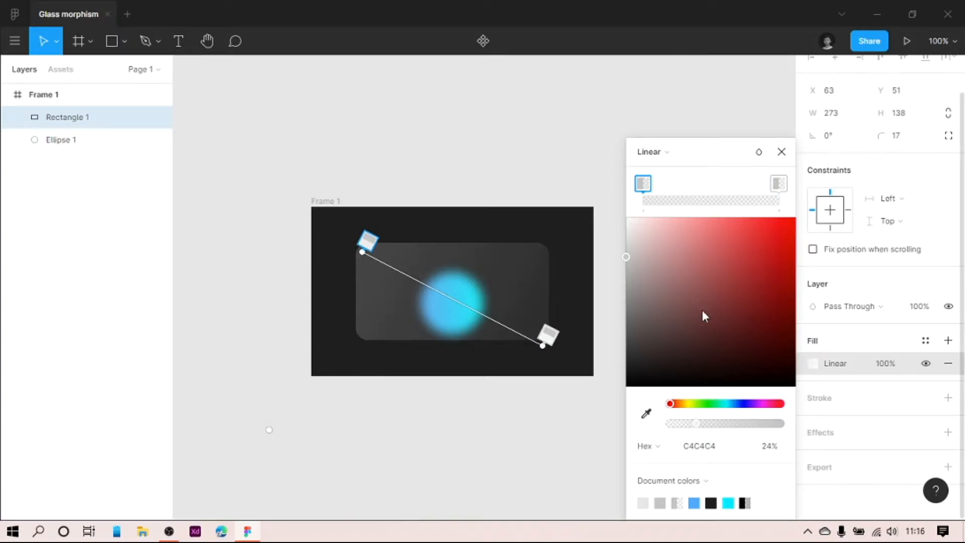
pyautogui.moveTo(640, 264); pyautogui.dragTo(613, 289)
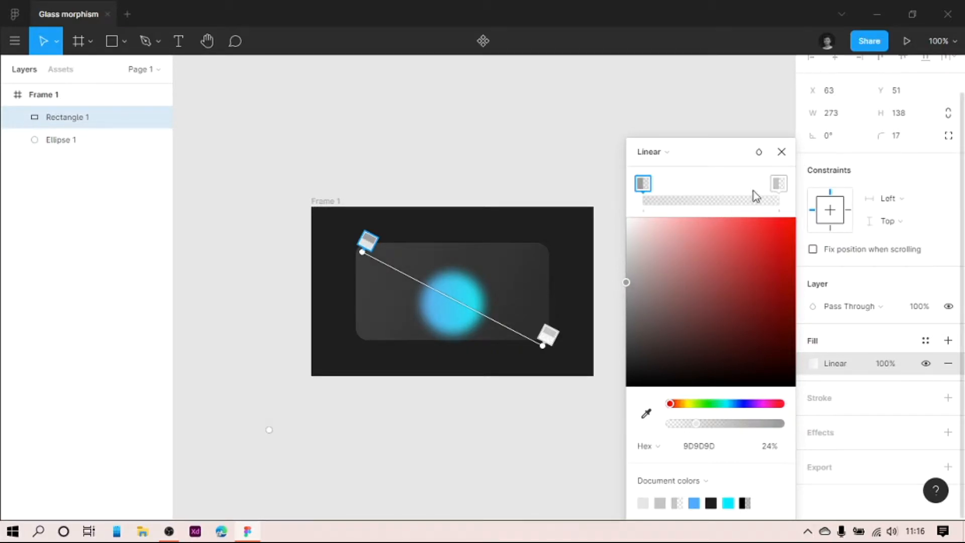
pyautogui.click(779, 183)
pyautogui.moveTo(636, 272); pyautogui.dragTo(615, 288)
pyautogui.click(782, 157)
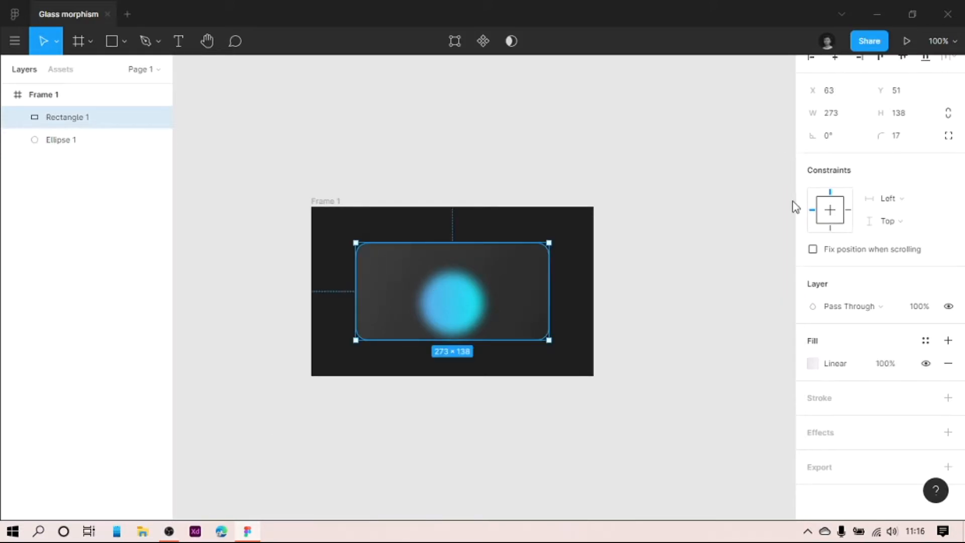
pyautogui.click(737, 290)
# - Add a Background blur effect of 52 to the rounded rectangle
pyautogui.click(506, 299)
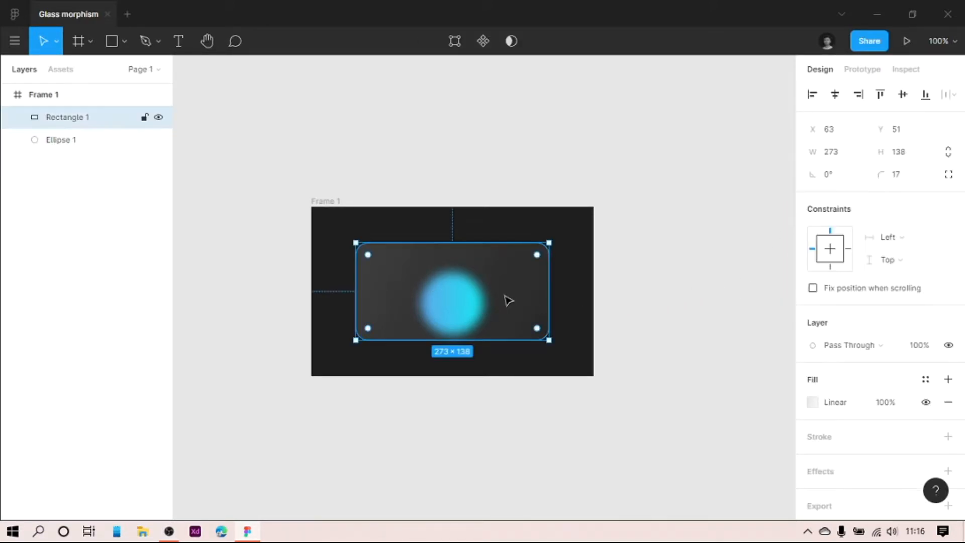
pyautogui.scroll(-1, 877, 436)
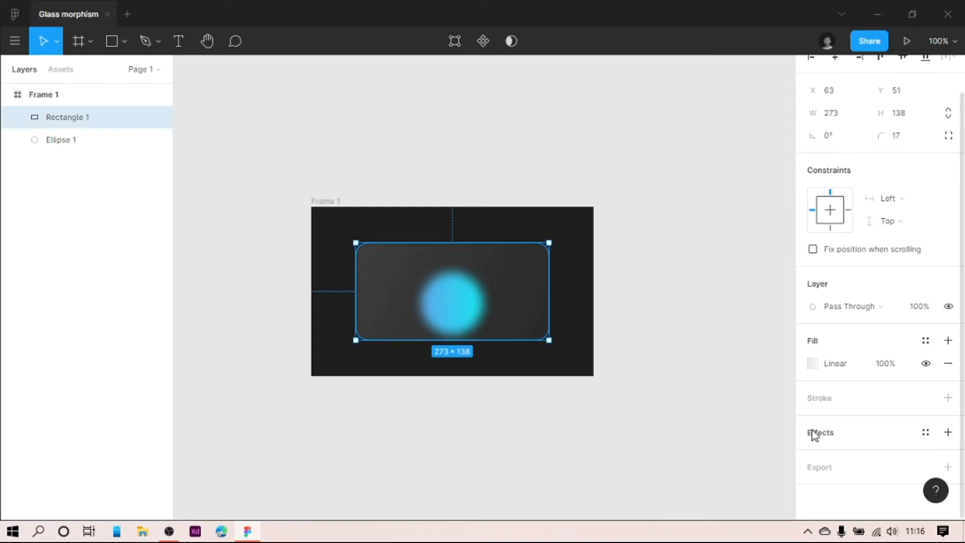
pyautogui.click(823, 435)
pyautogui.click(864, 454)
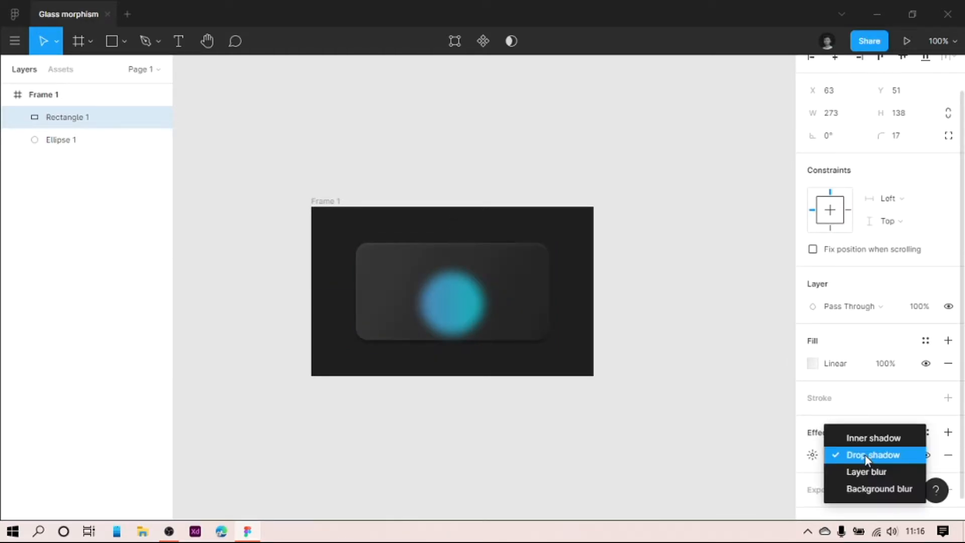
pyautogui.click(860, 489)
pyautogui.click(813, 454)
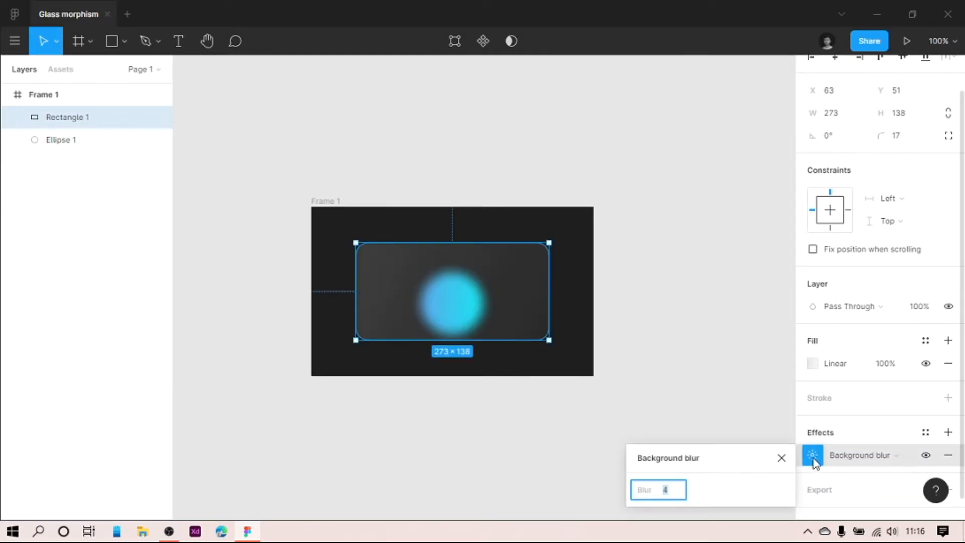
pyautogui.moveTo(640, 494); pyautogui.dragTo(463, 361)
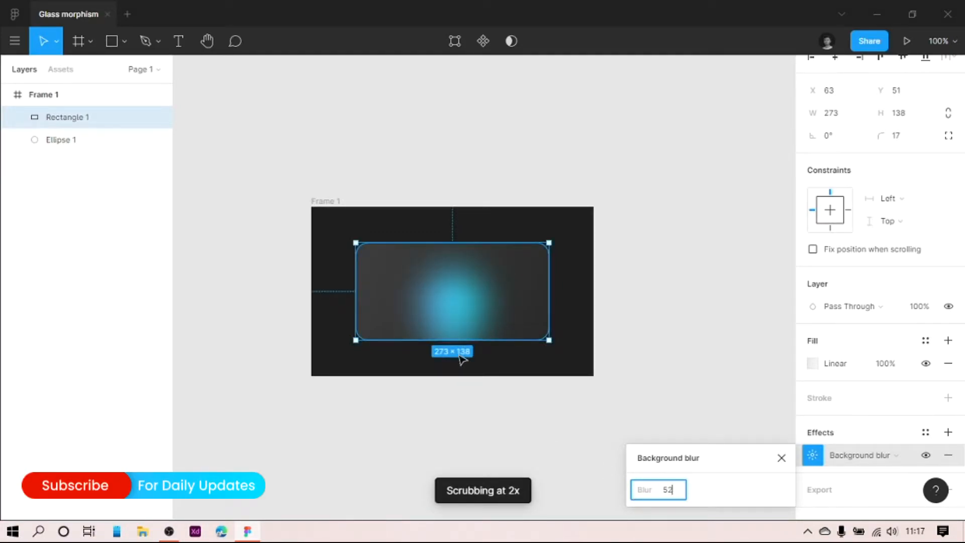
pyautogui.click(694, 351)
# - Set the Layer blur of the gradient circle behind the rectangle to 0
pyautogui.click(448, 323)
pyautogui.click(120, 143)
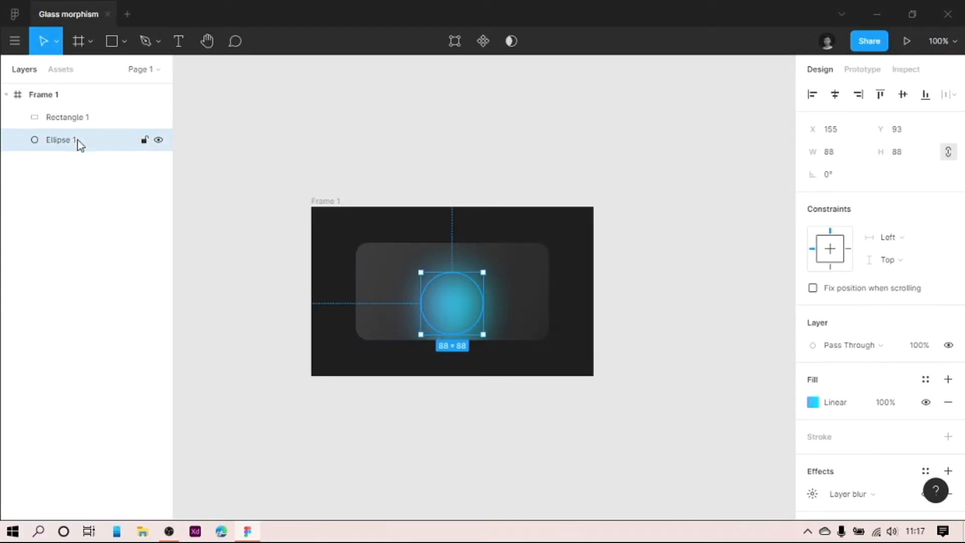
pyautogui.click(812, 494)
pyautogui.moveTo(641, 494); pyautogui.dragTo(370, 508)
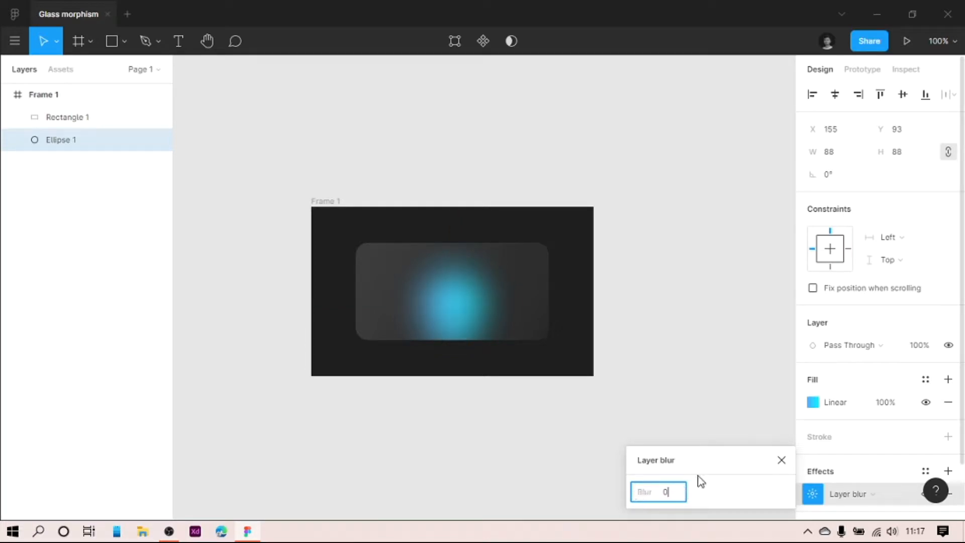
pyautogui.click(687, 320)
# - Shrink the circle to 54 × 54 and duplicate it, with the copy up and to the left of the original at X 111, Y 93
pyautogui.click(90, 140)
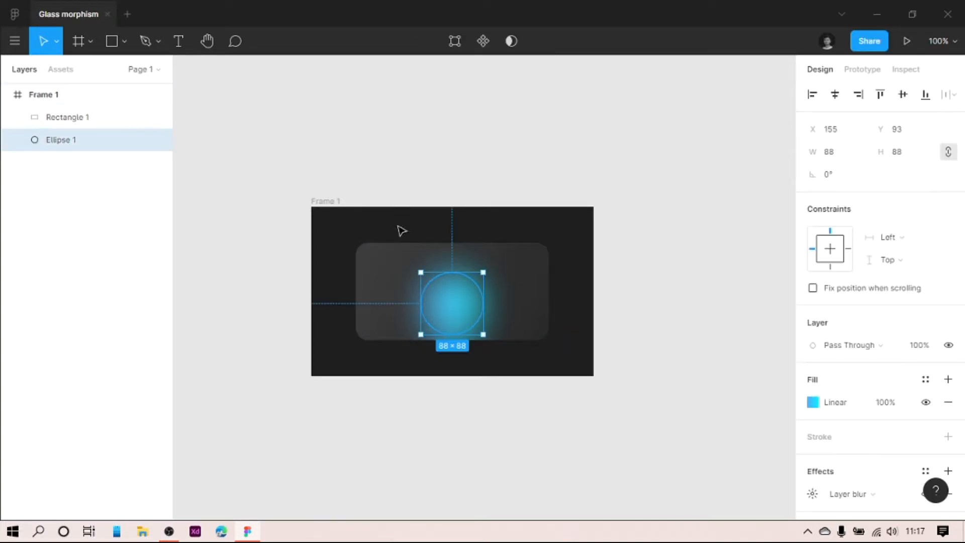
pyautogui.moveTo(458, 319); pyautogui.dragTo(432, 322)
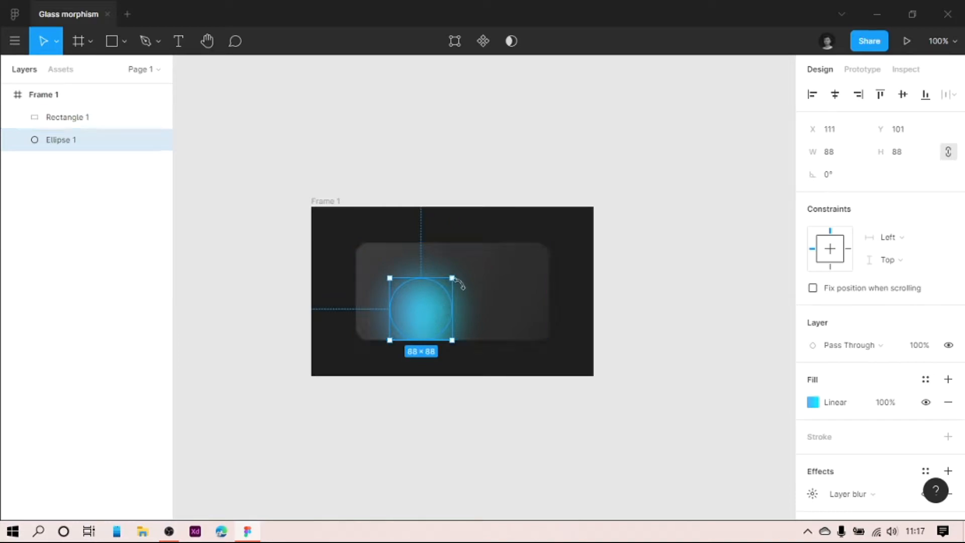
pyautogui.moveTo(456, 274); pyautogui.dragTo(411, 295)
pyautogui.hotkey('ctrl', 'd')
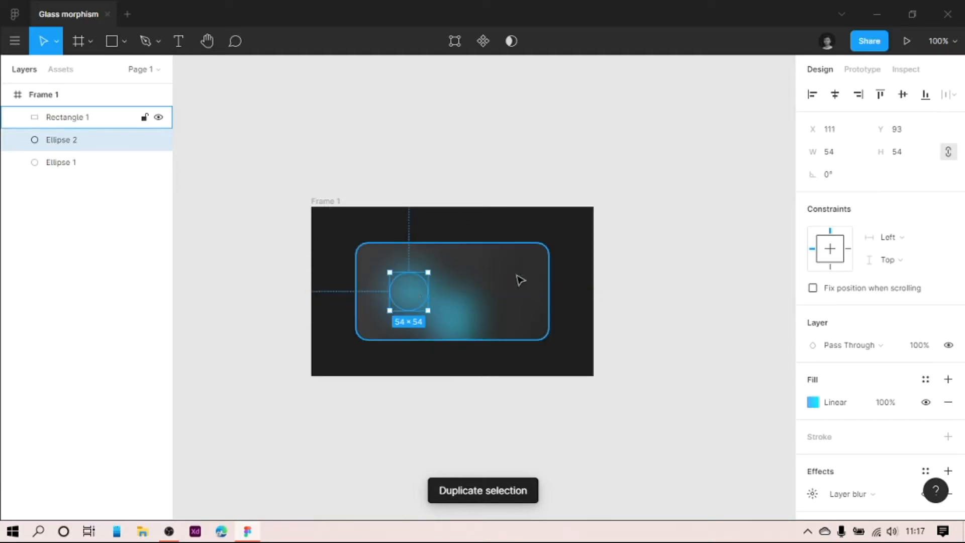
# - Run the Webgradients plugin on the duplicated circle
pyautogui.rightClick(408, 284)
pyautogui.moveTo(460, 380)
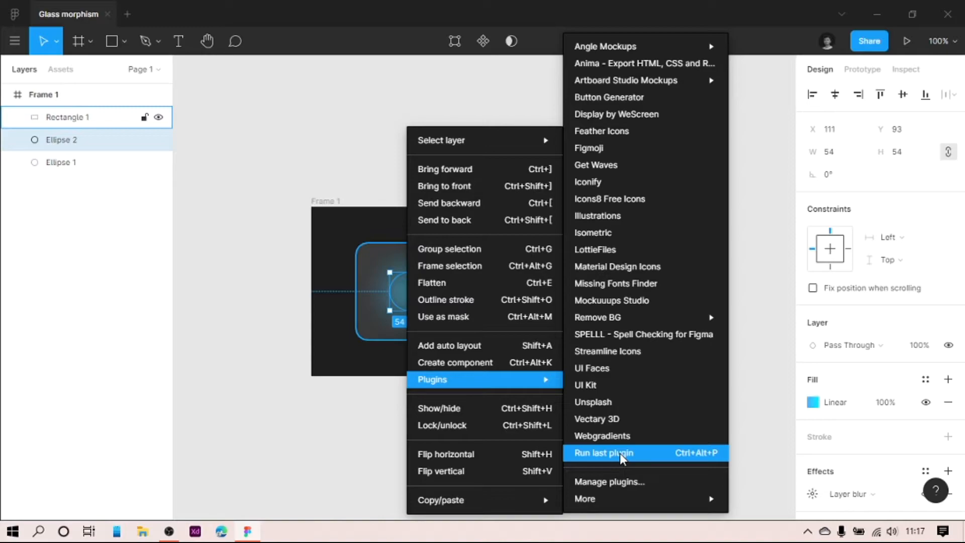
pyautogui.click(619, 437)
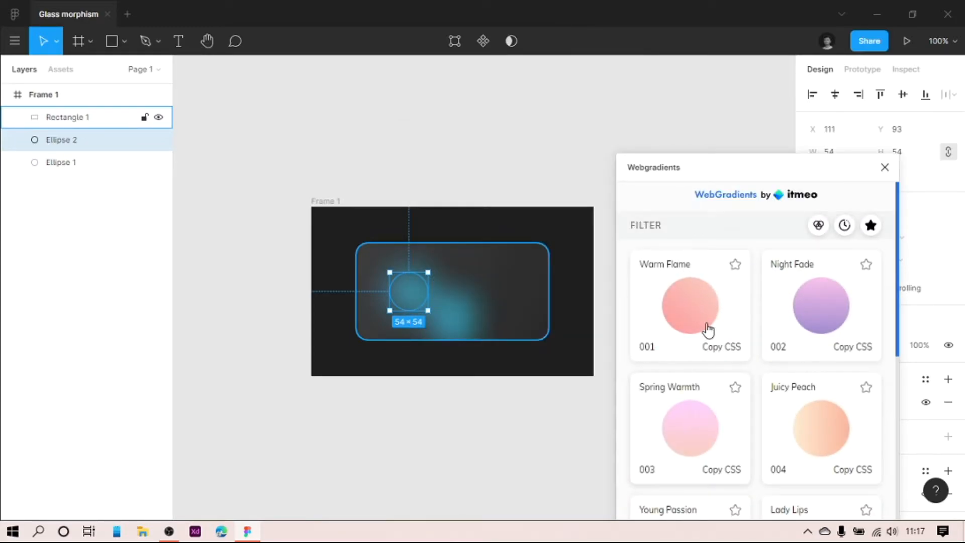
# - Try preset gradients such as Winter Neva, Mean Fruit, Ripe Malinka and True Sunset on the duplicated circle
pyautogui.click(718, 332)
pyautogui.scroll(-6, 727, 394)
pyautogui.click(702, 348)
pyautogui.scroll(-3, 758, 323)
pyautogui.click(821, 321)
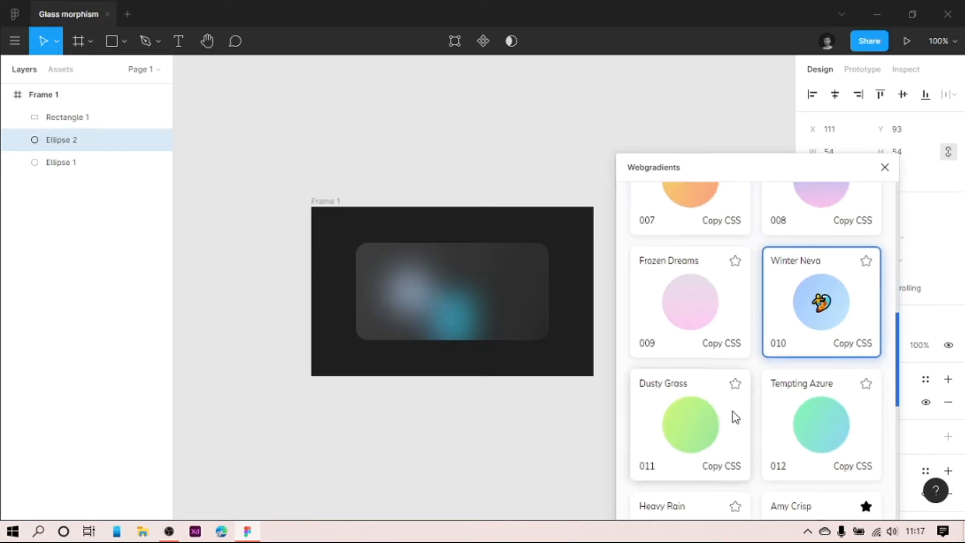
pyautogui.scroll(-5, 747, 402)
pyautogui.click(811, 343)
pyautogui.scroll(-5, 713, 423)
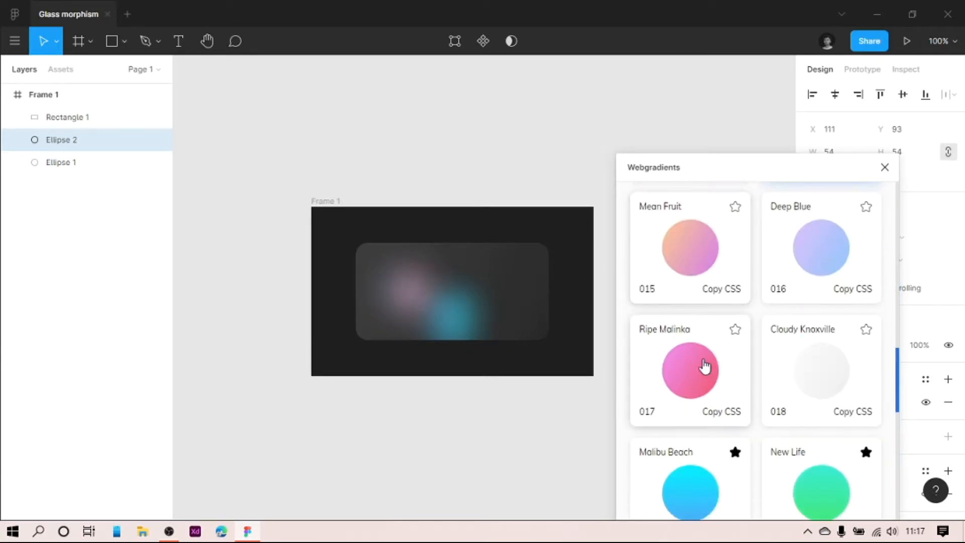
pyautogui.click(704, 254)
pyautogui.click(697, 384)
pyautogui.scroll(-4, 730, 414)
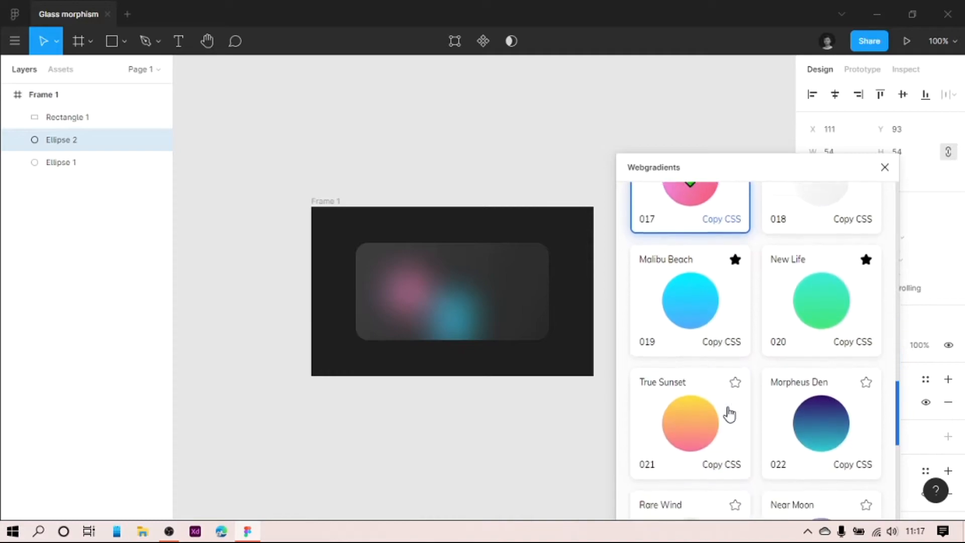
pyautogui.scroll(-3, 727, 408)
pyautogui.click(690, 264)
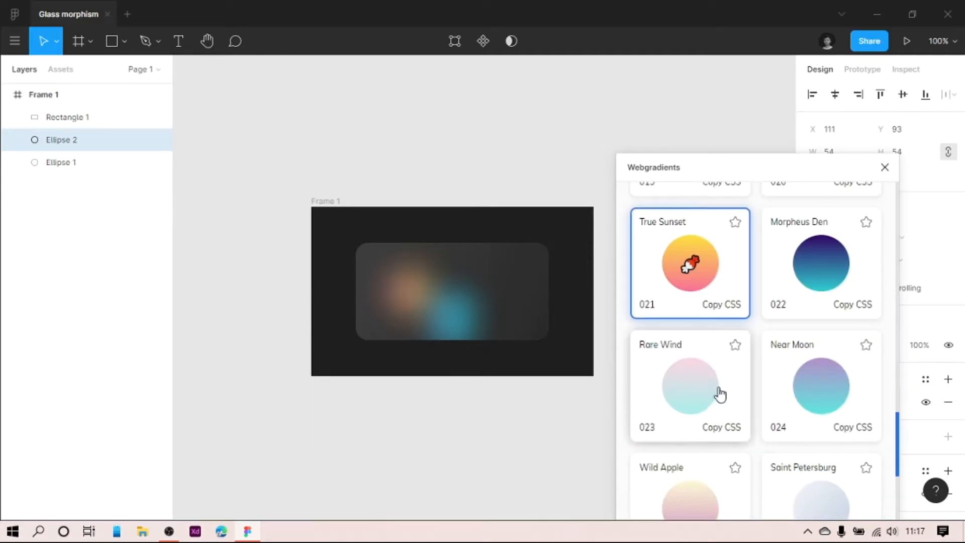
# - Try more preset gradients from further down the collection, including Blue Velvet, on the duplicated circle
pyautogui.scroll(-3, 720, 394)
pyautogui.scroll(-2, 721, 394)
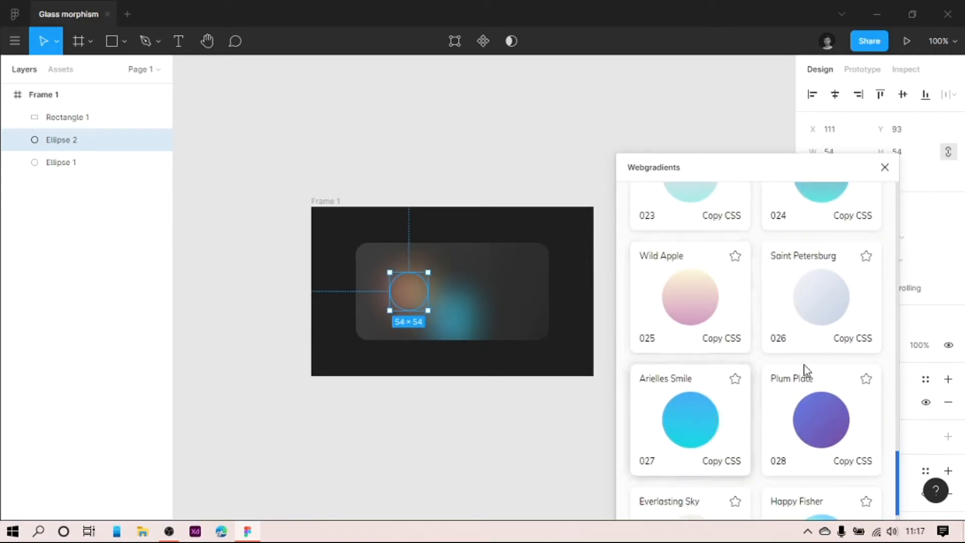
pyautogui.click(823, 302)
pyautogui.scroll(-9, 710, 399)
pyautogui.scroll(-6, 710, 399)
pyautogui.click(684, 245)
pyautogui.scroll(-3, 706, 425)
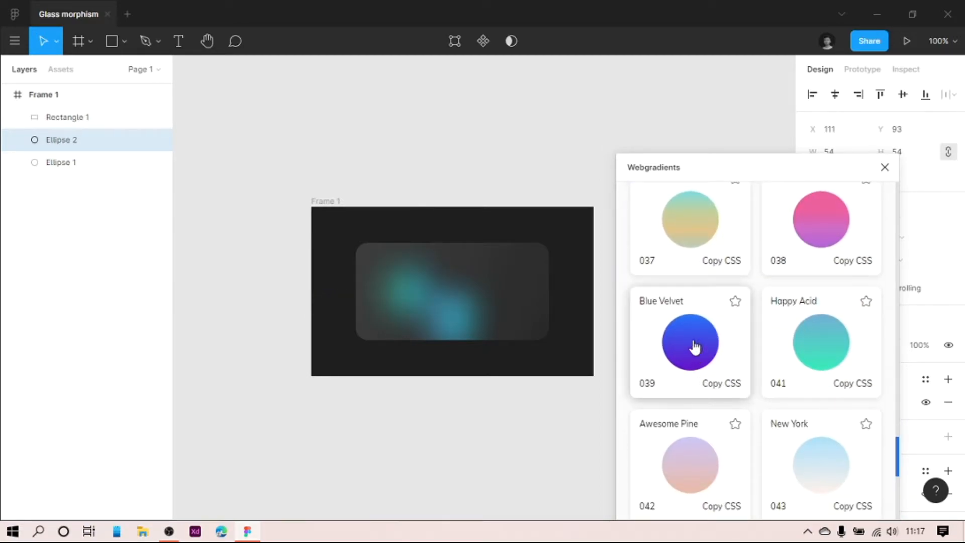
pyautogui.click(696, 350)
pyautogui.scroll(-4, 759, 385)
pyautogui.click(740, 386)
pyautogui.click(778, 378)
pyautogui.scroll(-3, 742, 418)
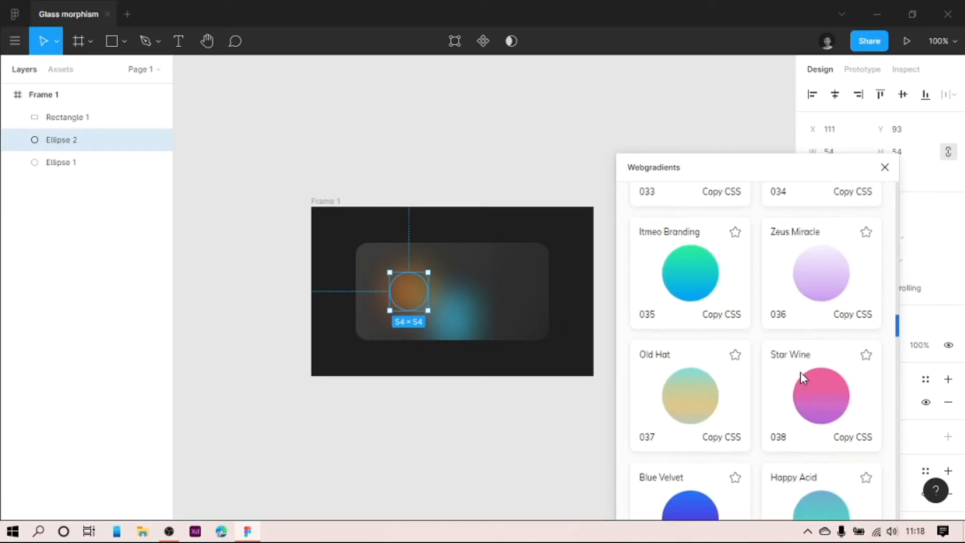
# - Apply the Young Passion gradient to the duplicated circle and close the Webgradients plugin
pyautogui.scroll(15, 803, 378)
pyautogui.scroll(20, 803, 379)
pyautogui.scroll(-6, 759, 359)
pyautogui.scroll(5, 726, 367)
pyautogui.click(671, 358)
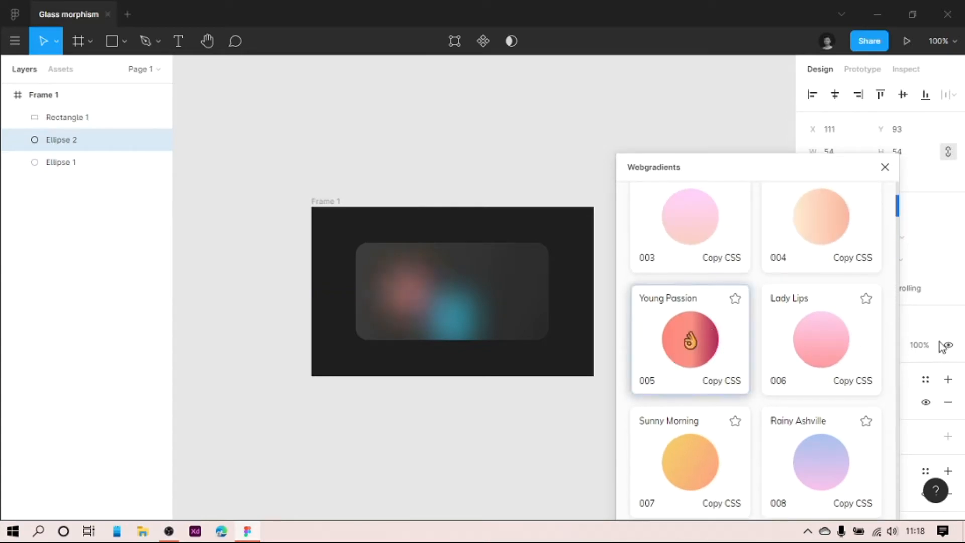
pyautogui.click(263, 358)
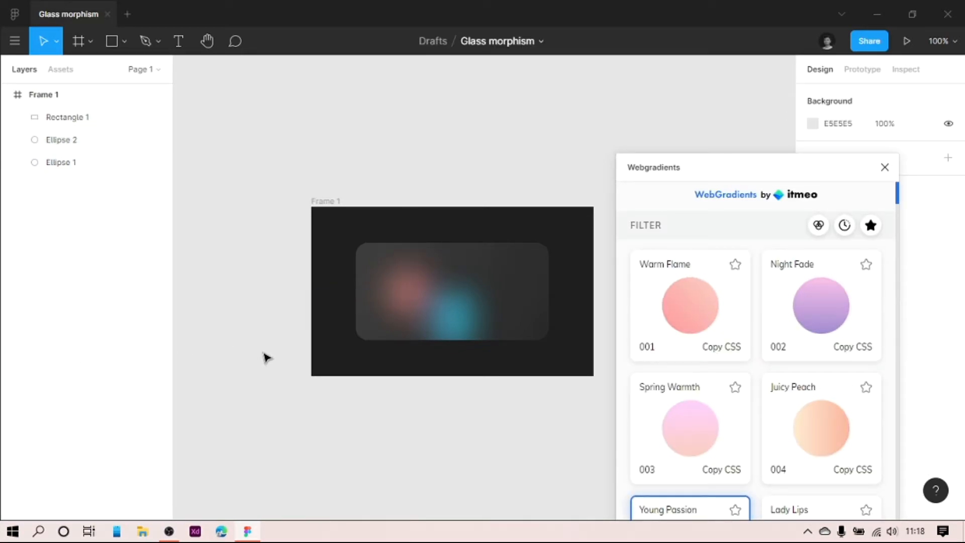
pyautogui.click(885, 167)
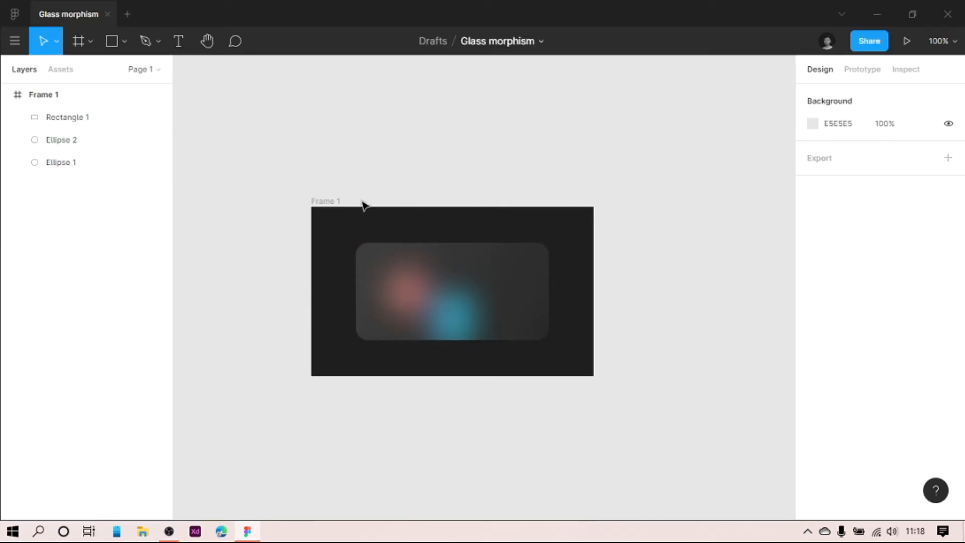
# - Group the two circles and rename the group Bokeh
pyautogui.click(60, 162)
pyautogui.keyDown('shift'); pyautogui.click(59, 141); pyautogui.keyUp('shift')
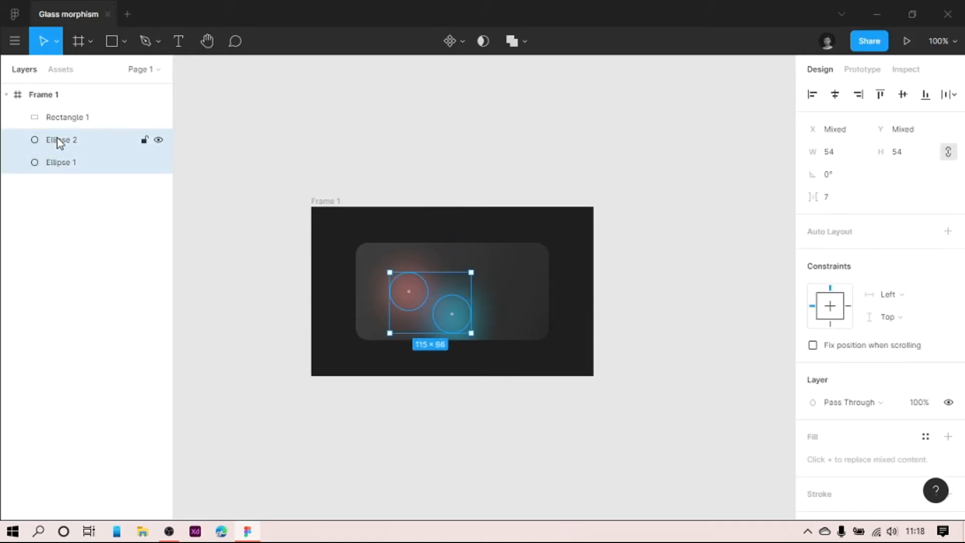
pyautogui.hotkey('ctrl', 'g')
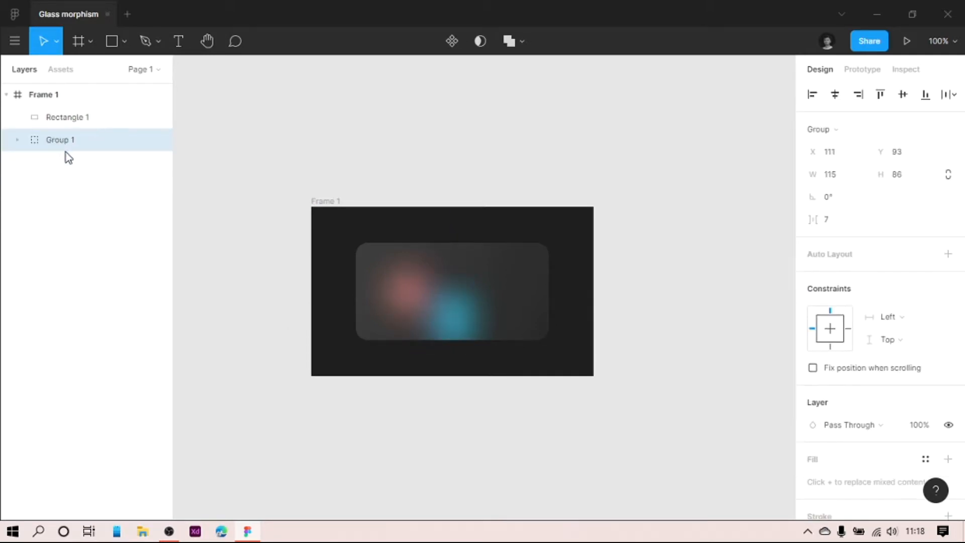
pyautogui.doubleClick(55, 141)
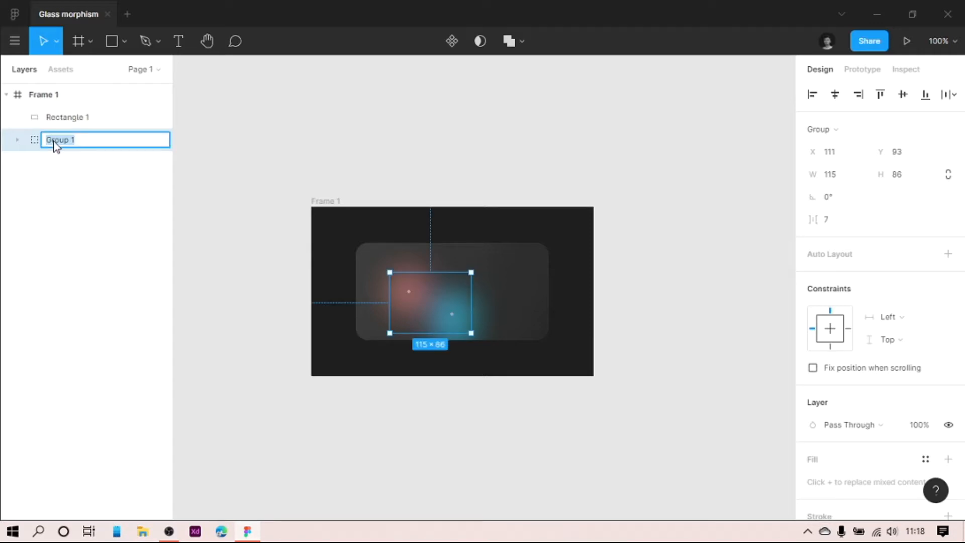
pyautogui.write('Bokeh')
pyautogui.click(110, 212)
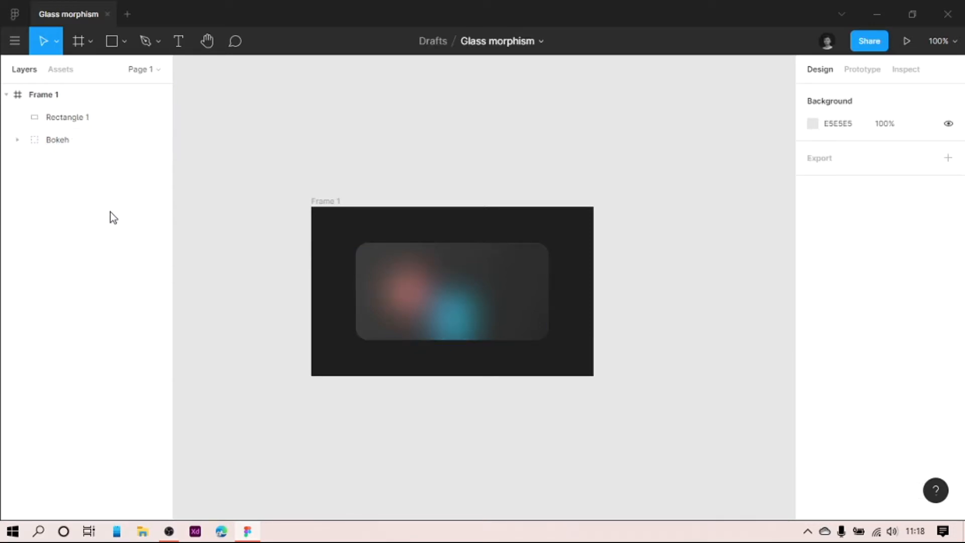
# - Increase the rounded rectangle's height evenly about its centre so that it measures about 273 × 155
pyautogui.click(94, 140)
pyautogui.click(96, 121)
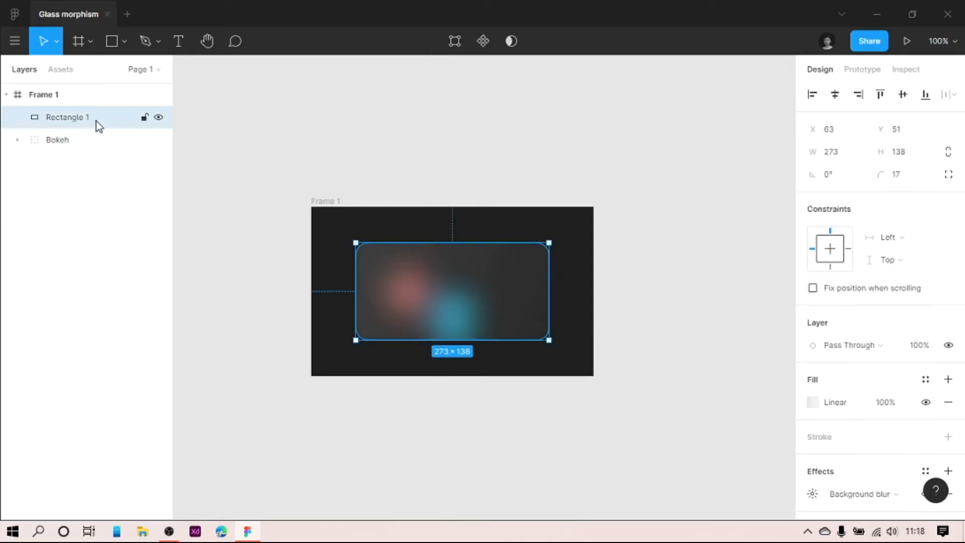
pyautogui.click(37, 230)
pyautogui.click(468, 300)
pyautogui.moveTo(452, 340)
pyautogui.mouseDown()
pyautogui.moveTo(450, 352)
pyautogui.moveTo(463, 327)
pyautogui.mouseUp()
pyautogui.click(691, 304)
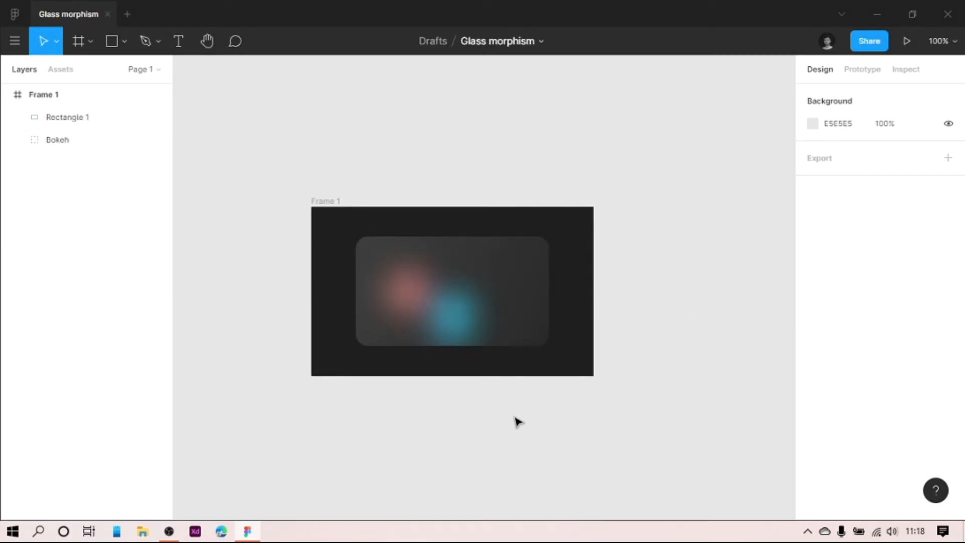
# - Add a 1-pixel inside stroke to the rectangle and make it a Linear gradient starting at the upper-left corner
pyautogui.click(426, 284)
pyautogui.scroll(-1, 833, 440)
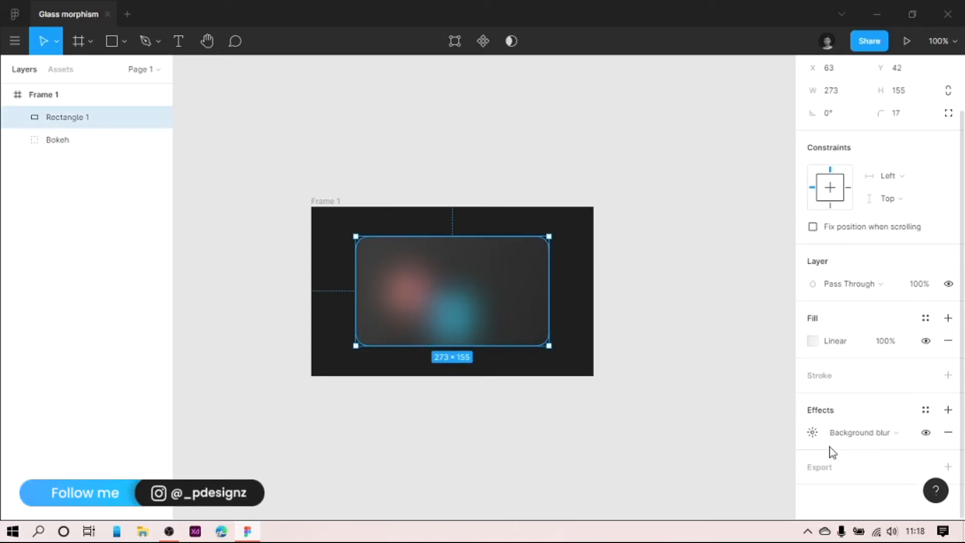
pyautogui.click(820, 380)
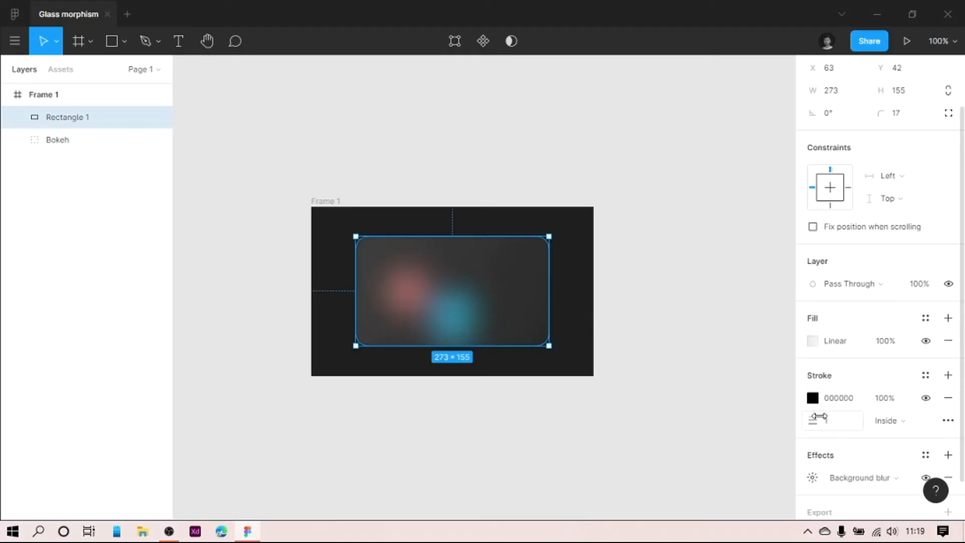
pyautogui.click(812, 398)
pyautogui.click(656, 151)
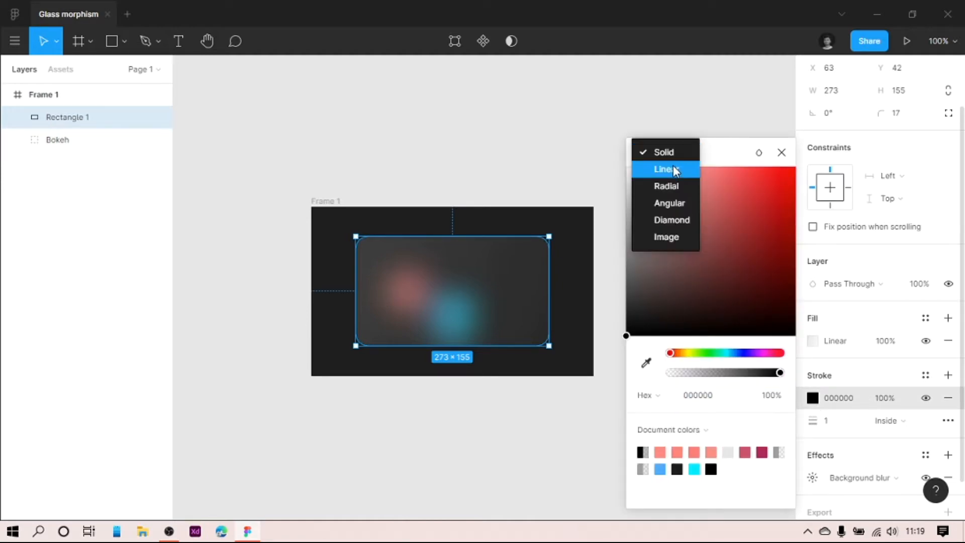
pyautogui.click(673, 165)
pyautogui.moveTo(464, 236); pyautogui.dragTo(360, 239)
# - Set the stroke gradient's start stop to FFFFFF at 29% opacity and extend the gradient to the rectangle's lower-right corner
pyautogui.moveTo(653, 366); pyautogui.dragTo(613, 205)
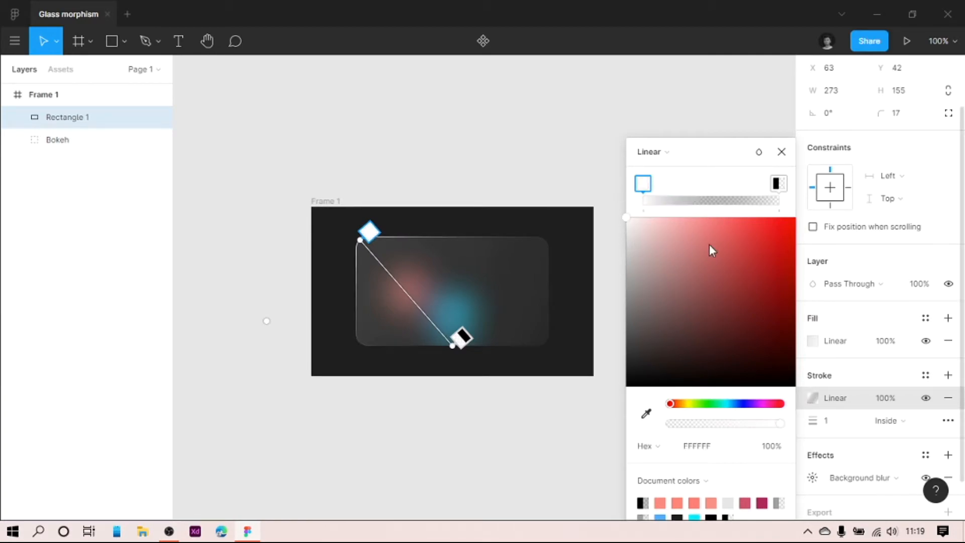
pyautogui.moveTo(752, 422)
pyautogui.mouseDown()
pyautogui.moveTo(663, 425)
pyautogui.moveTo(701, 425)
pyautogui.mouseUp()
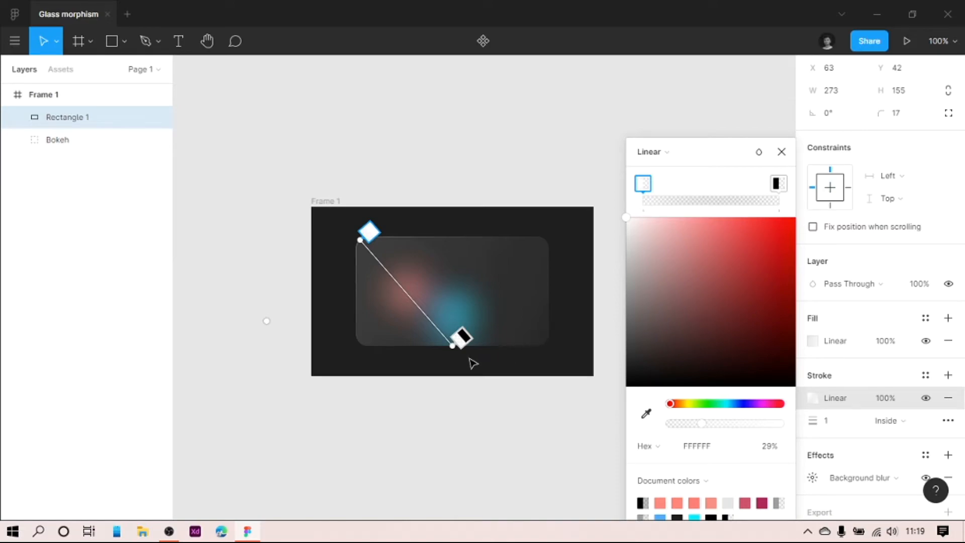
pyautogui.moveTo(458, 340); pyautogui.dragTo(543, 347)
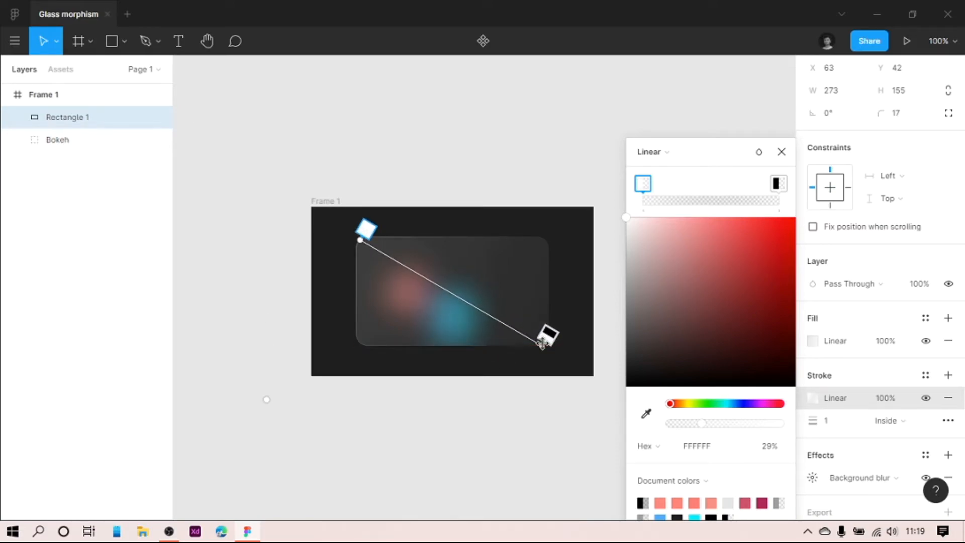
# - Set the stroke gradient's end stop to 3A8095, sampled from the blurred blue circle
pyautogui.click(779, 184)
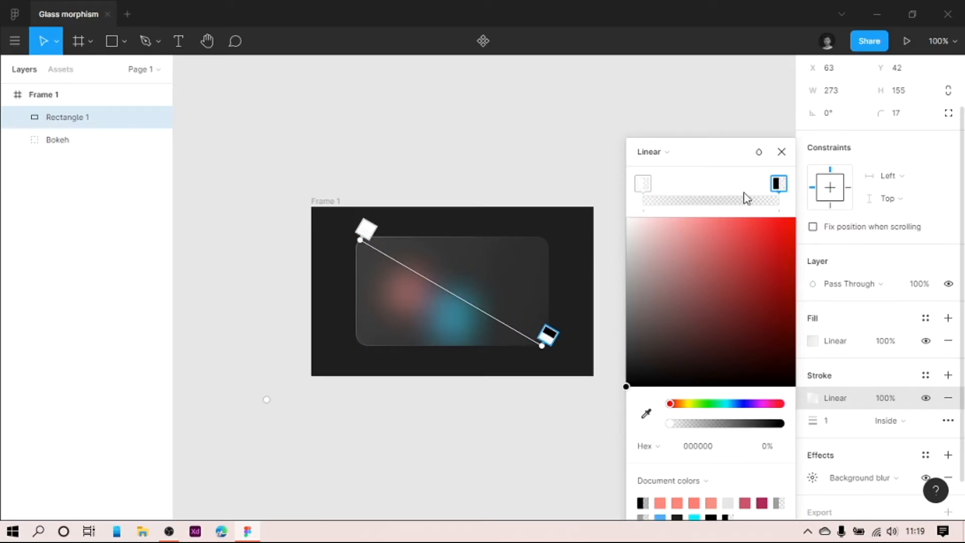
pyautogui.click(694, 517)
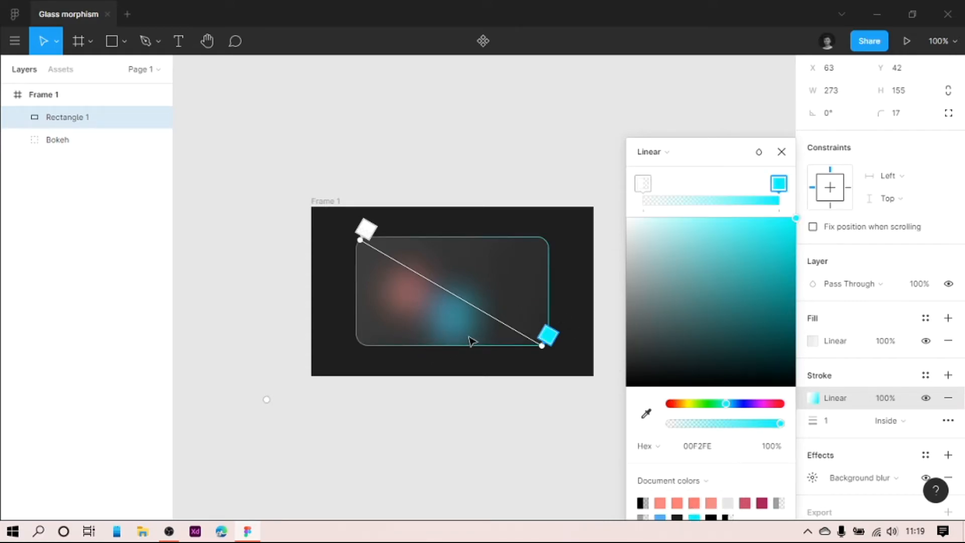
pyautogui.click(647, 414)
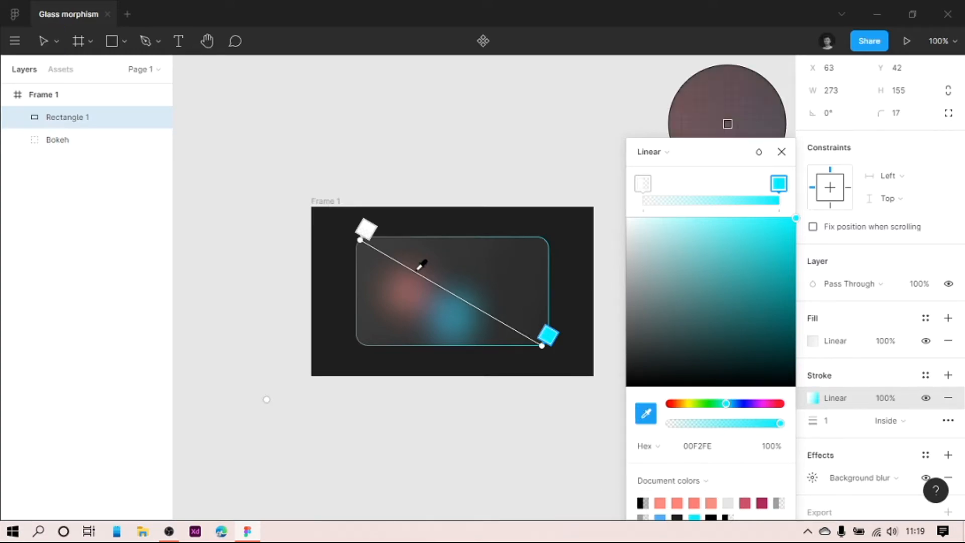
pyautogui.click(451, 307)
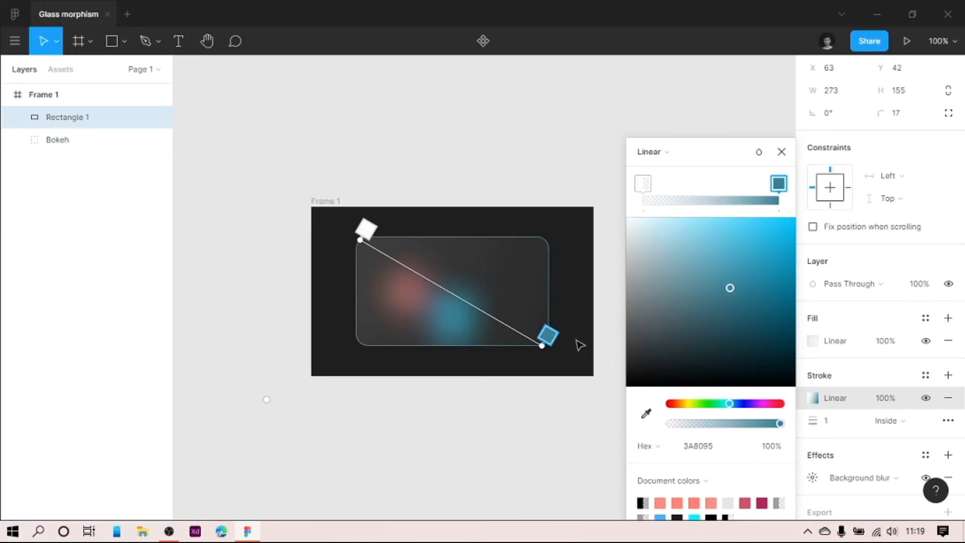
# - Extend the stroke gradient past the card's lower-right corner and set its end stop to 2999BB at 26% opacity
pyautogui.moveTo(541, 346)
pyautogui.mouseDown()
pyautogui.moveTo(556, 347)
pyautogui.moveTo(585, 378)
pyautogui.moveTo(562, 405)
pyautogui.moveTo(584, 360)
pyautogui.moveTo(561, 340)
pyautogui.mouseUp()
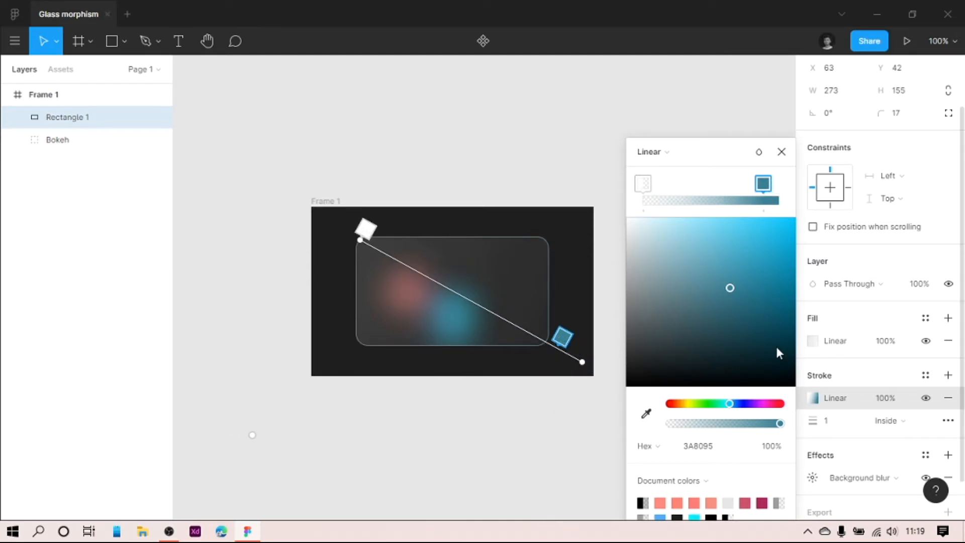
pyautogui.moveTo(732, 288); pyautogui.dragTo(759, 261)
pyautogui.click(755, 423)
pyautogui.moveTo(746, 424)
pyautogui.mouseDown()
pyautogui.moveTo(690, 430)
pyautogui.moveTo(700, 428)
pyautogui.mouseUp()
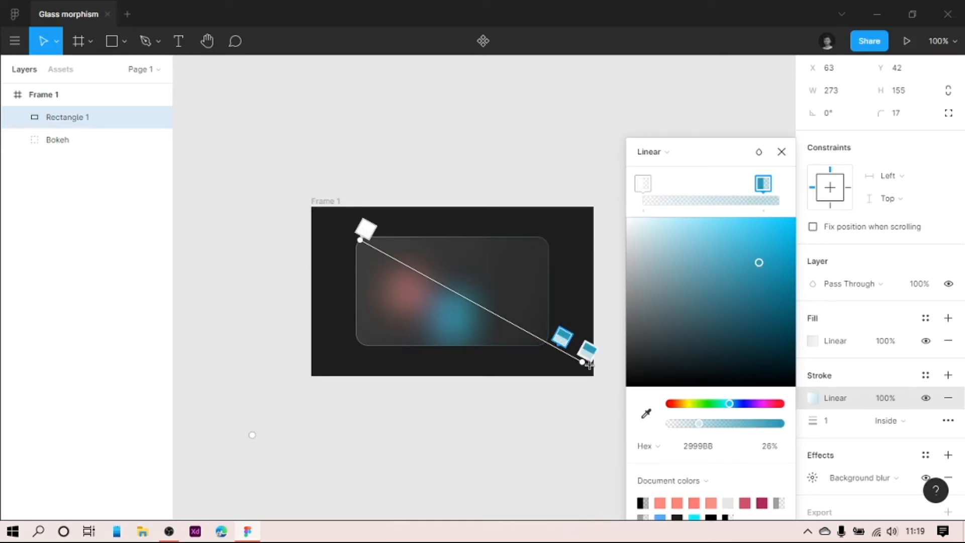
# - Fine-tune the stroke gradient's direction, placing its end just outside the lower-right corner and its start exactly on the upper-left corner
pyautogui.moveTo(582, 361); pyautogui.dragTo(574, 367)
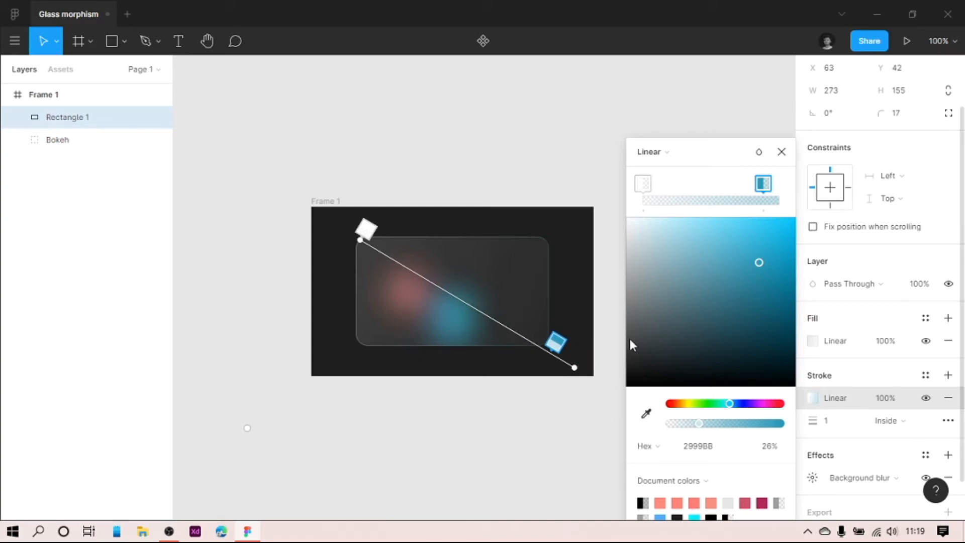
pyautogui.moveTo(360, 241)
pyautogui.mouseDown()
pyautogui.moveTo(400, 274)
pyautogui.moveTo(356, 236)
pyautogui.mouseUp()
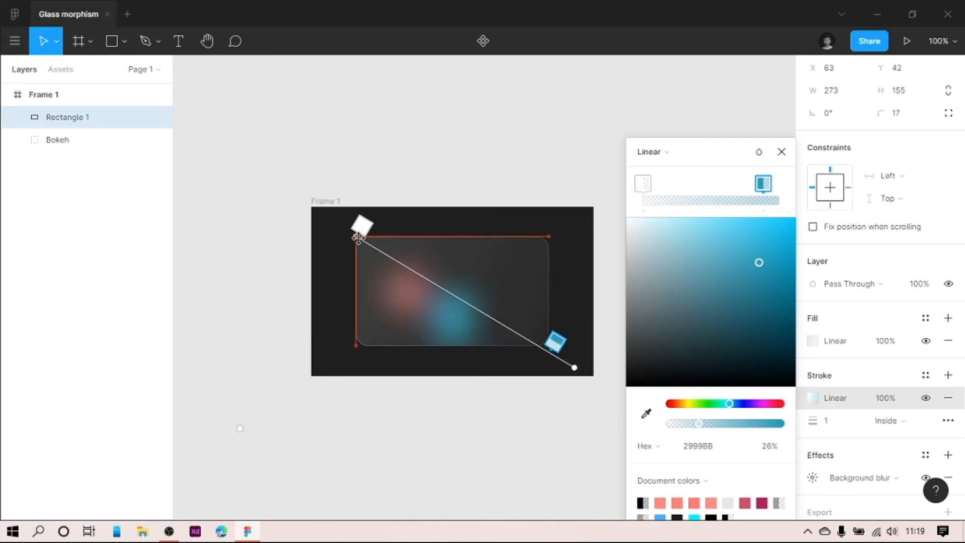
pyautogui.click(260, 318)
# - Set the rectangle's fill gradient to FFFFFF at the start stop and 0% opacity at the end stop
pyautogui.click(440, 288)
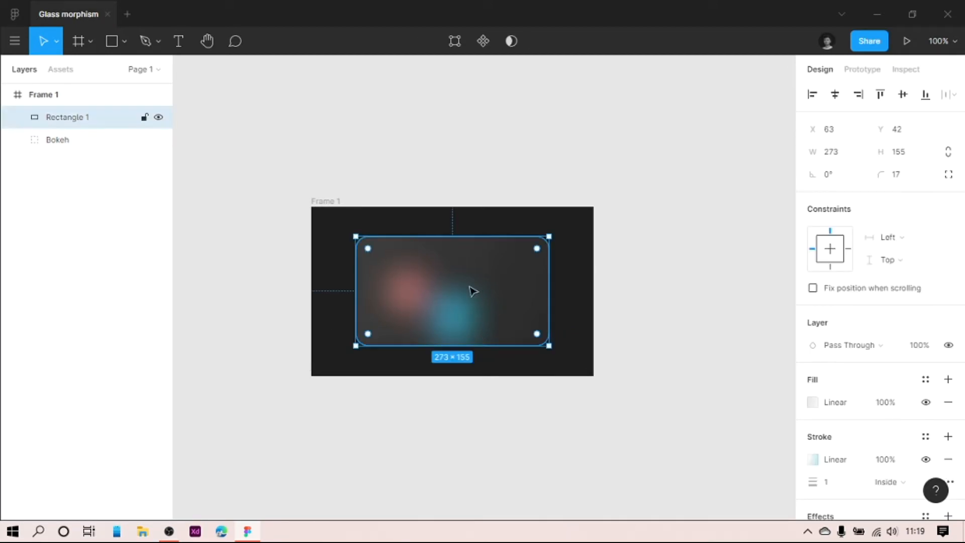
pyautogui.click(813, 402)
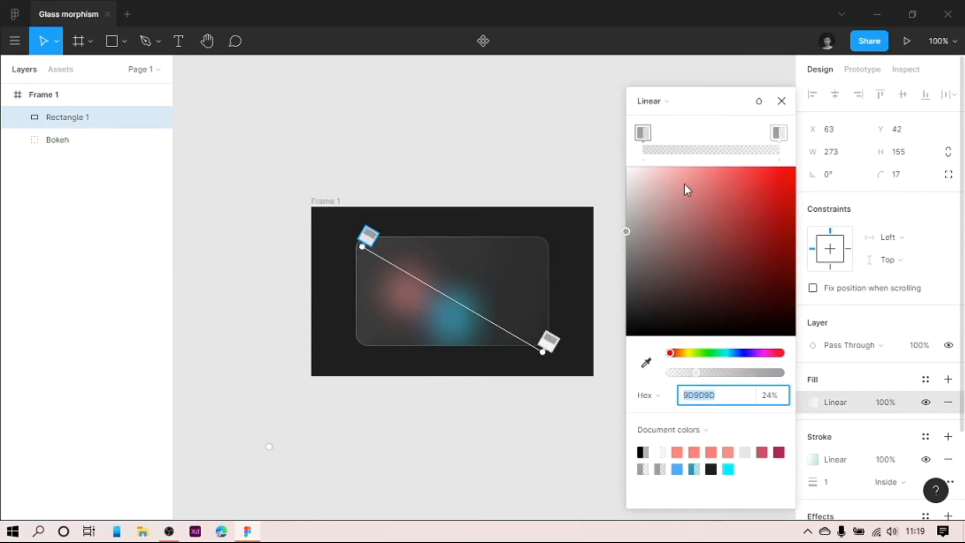
pyautogui.click(643, 133)
pyautogui.moveTo(616, 211); pyautogui.dragTo(612, 163)
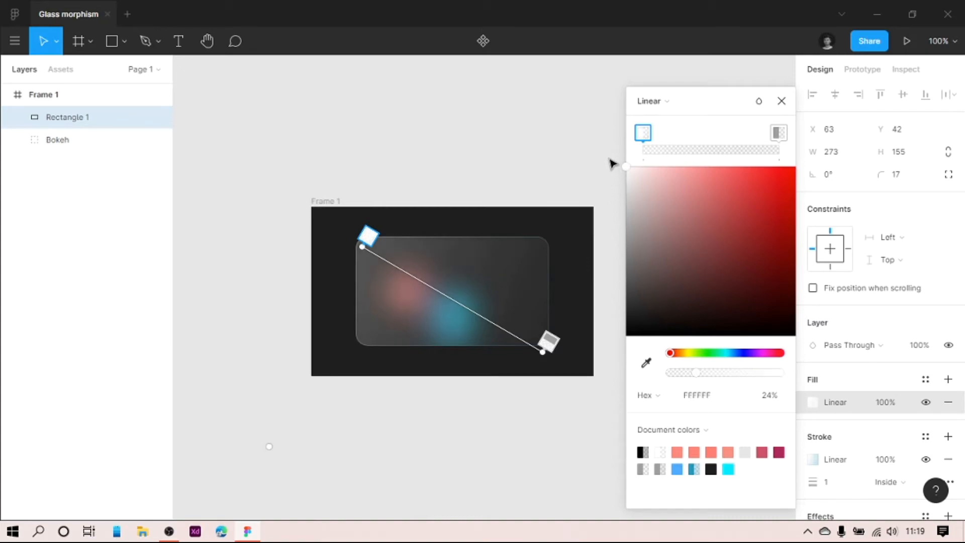
pyautogui.click(549, 340)
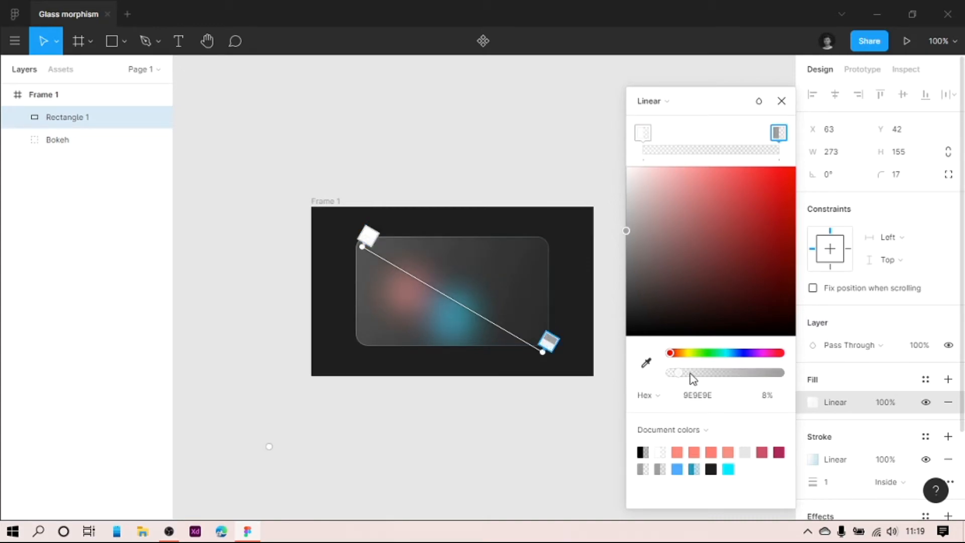
pyautogui.moveTo(678, 373); pyautogui.dragTo(659, 375)
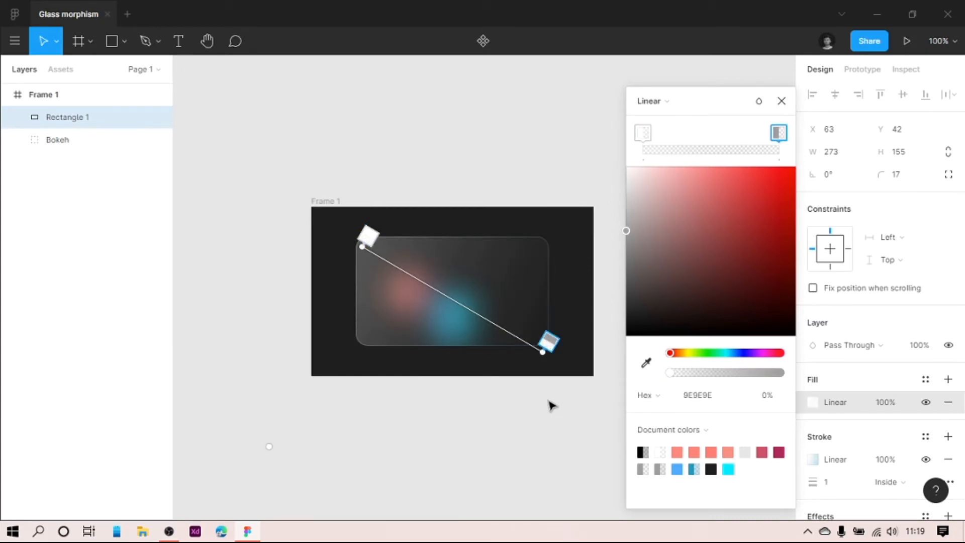
pyautogui.click(458, 459)
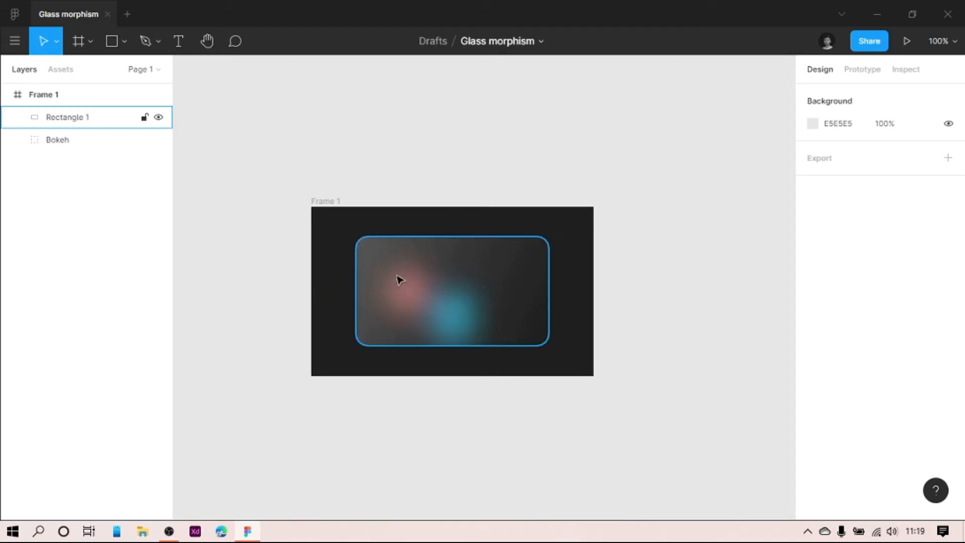
# - Inspect the glass card up close, also in the prototype preview, and return to the design file
pyautogui.scroll(4, 394, 260)
pyautogui.scroll(-2, 394, 260)
pyautogui.moveTo(483, 417); pyautogui.dragTo(506, 445)
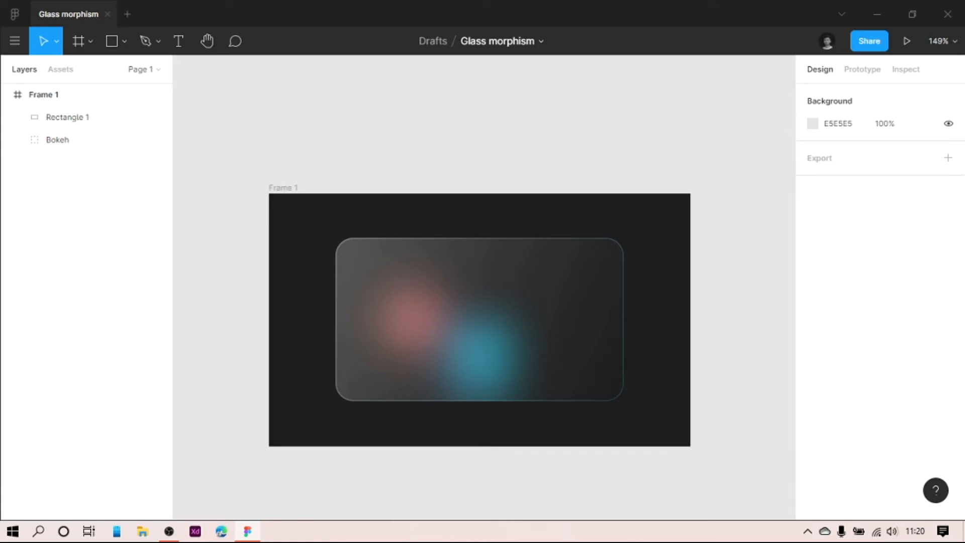
pyautogui.click(906, 43)
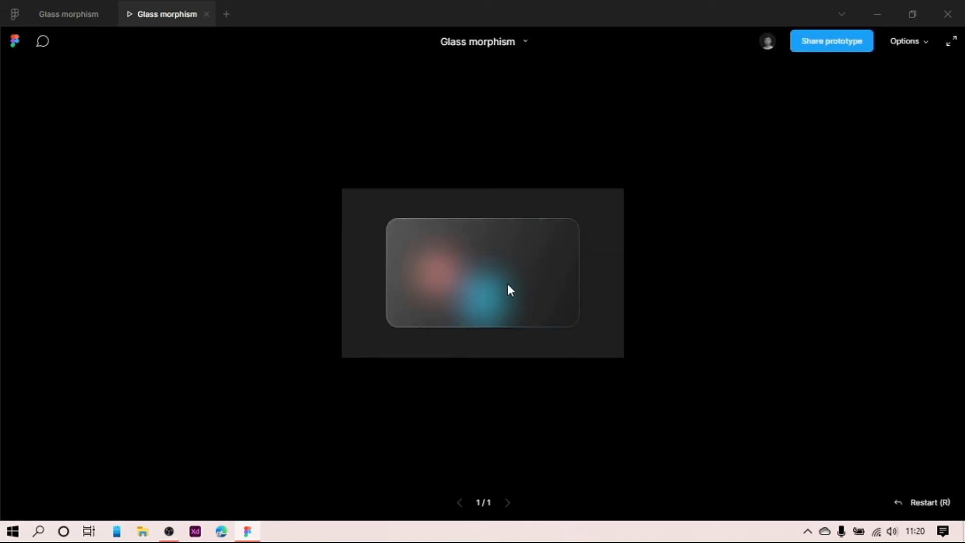
pyautogui.scroll(3, 505, 283)
pyautogui.scroll(-3, 467, 292)
pyautogui.scroll(1, 466, 293)
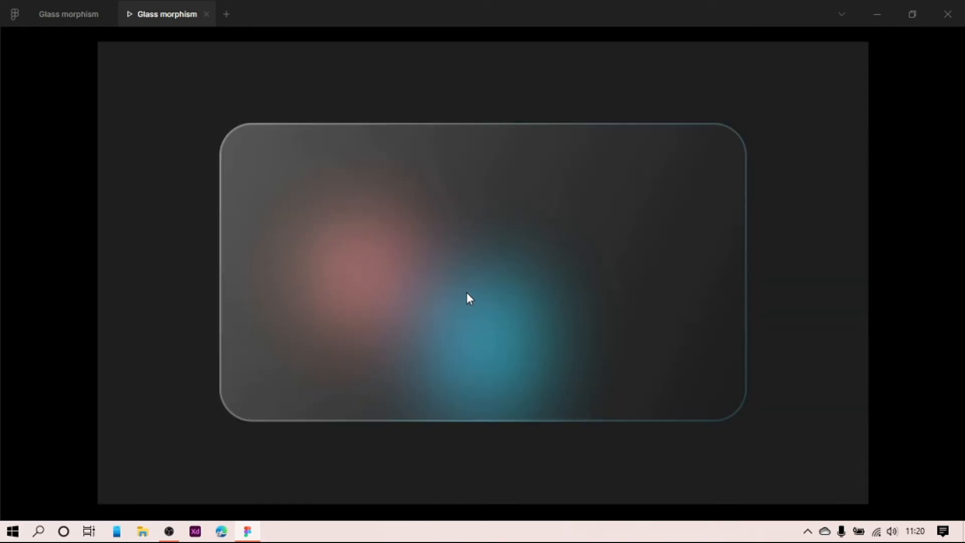
pyautogui.click(70, 15)
# - Within the Bokeh group, move the coral circle to X 40, Y 28 and the blue circle to X 282, Y 143 at opposite card corners
pyautogui.click(74, 146)
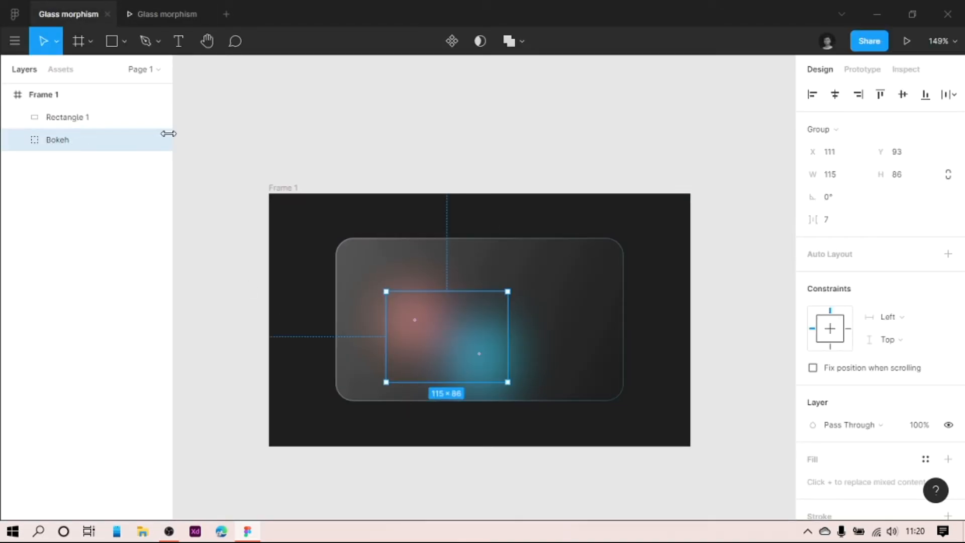
pyautogui.click(18, 139)
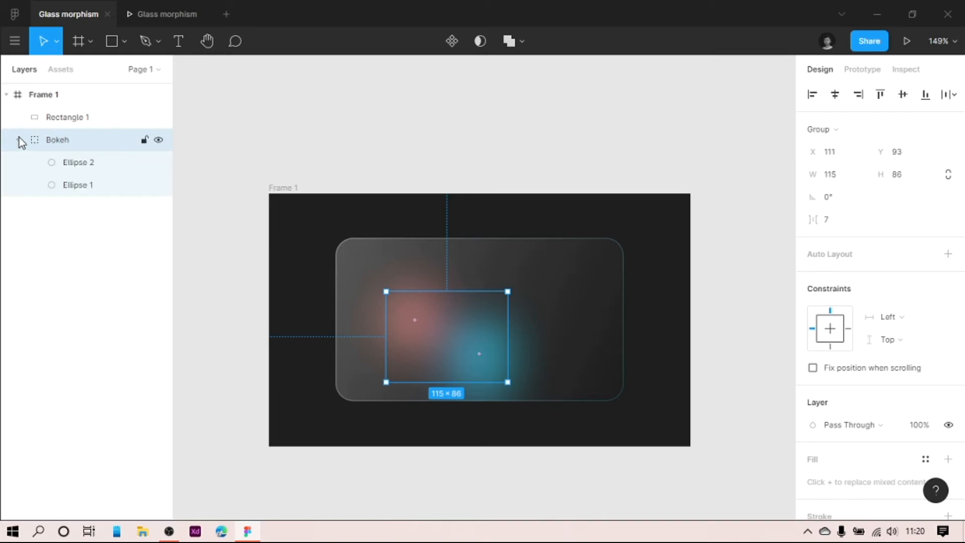
pyautogui.click(73, 161)
pyautogui.moveTo(372, 356); pyautogui.dragTo(352, 300)
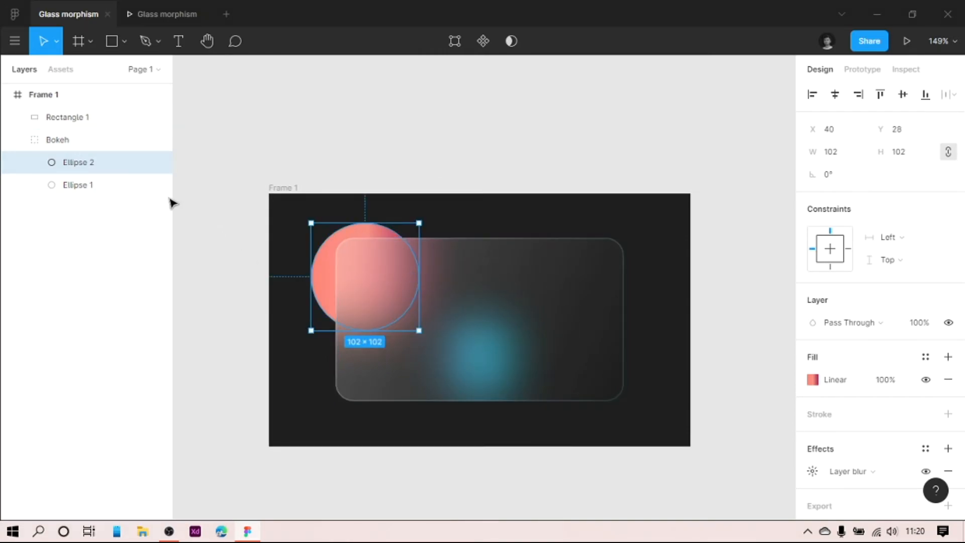
pyautogui.click(123, 187)
pyautogui.moveTo(499, 356); pyautogui.dragTo(592, 383)
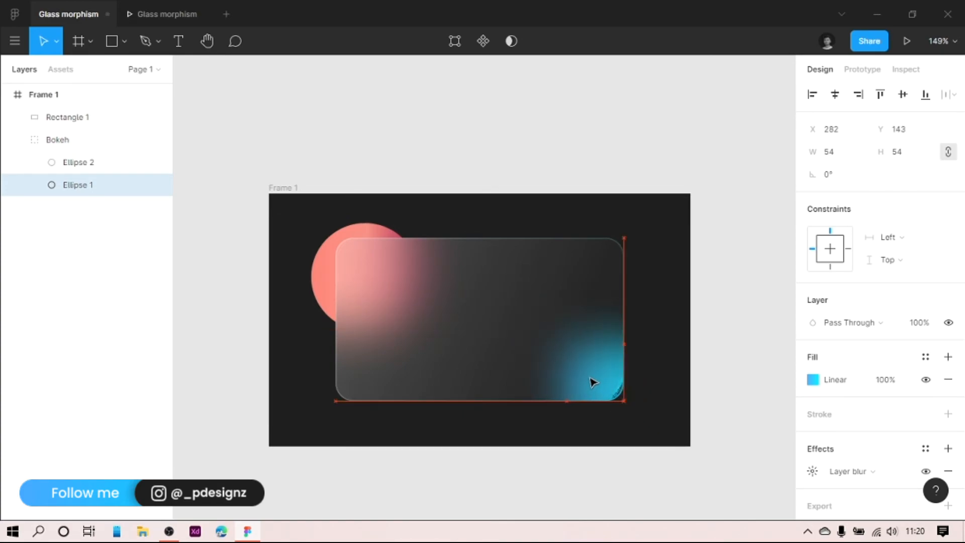
# - Extend the end of the rectangle's fill gradient slightly beyond the card's lower-right corner
pyautogui.click(523, 344)
pyautogui.click(812, 402)
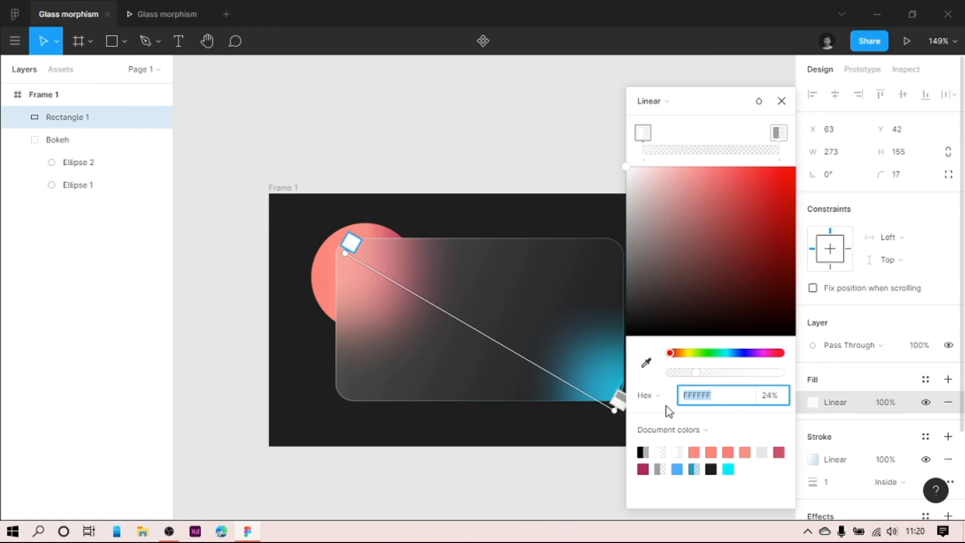
pyautogui.moveTo(612, 408); pyautogui.dragTo(631, 416)
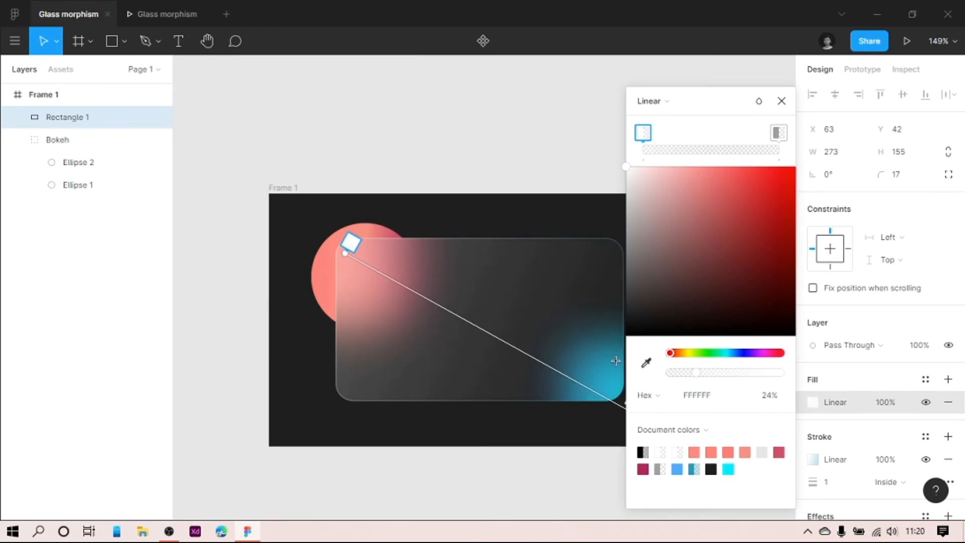
pyautogui.click(512, 164)
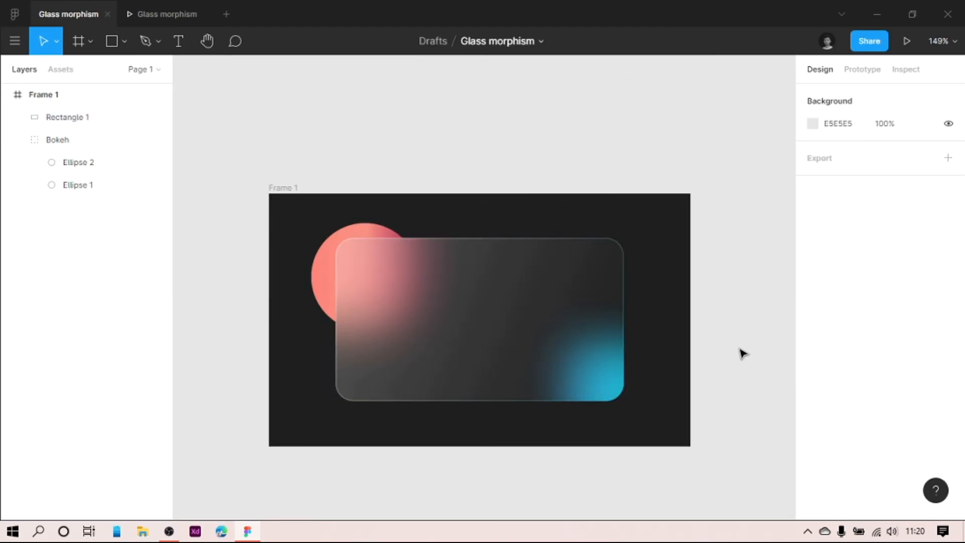
pyautogui.moveTo(368, 462)
pyautogui.mouseDown()
pyautogui.moveTo(445, 439)
pyautogui.moveTo(360, 448)
pyautogui.mouseUp()
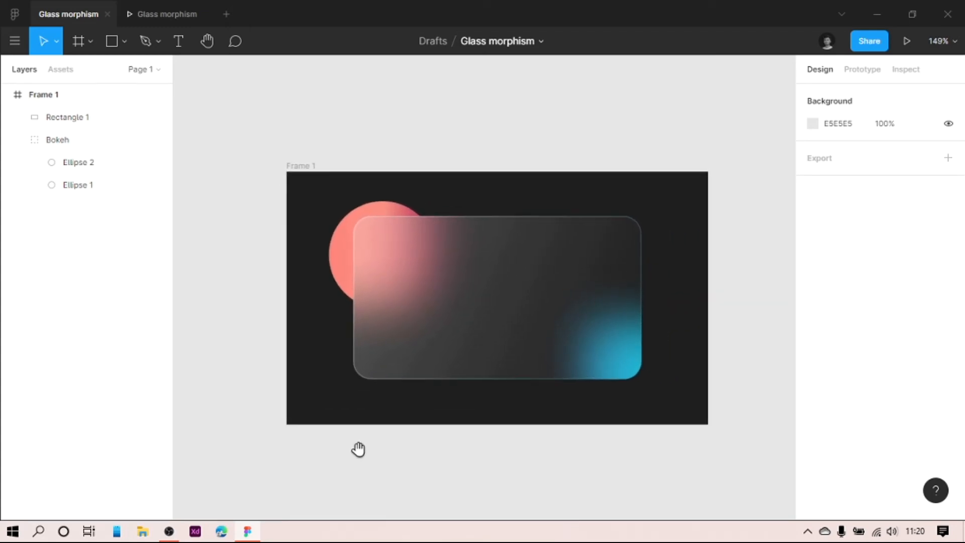